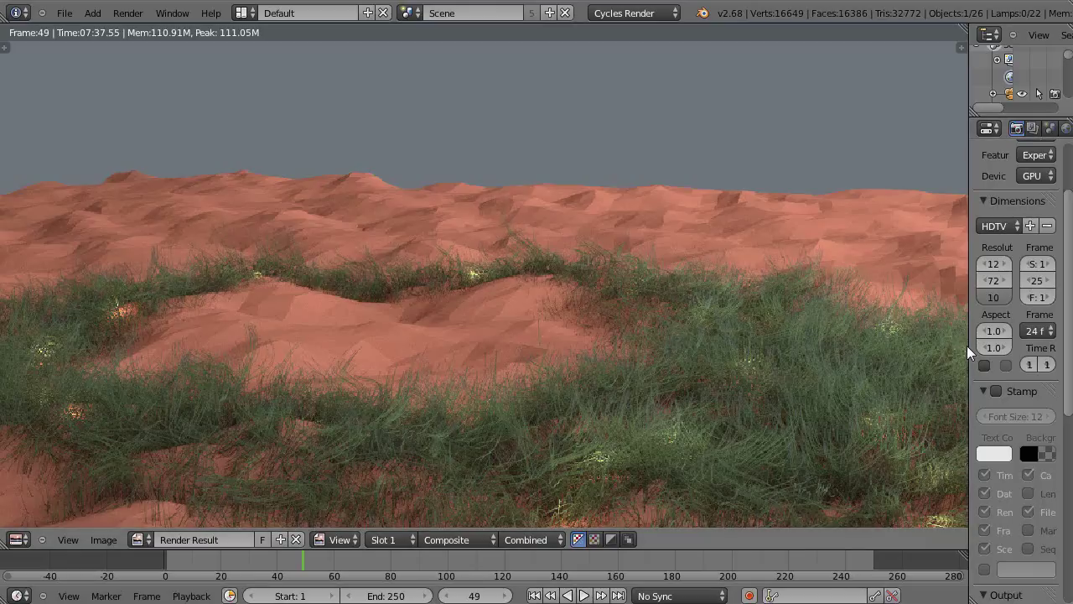
Widen the Properties editor and show Plane.002's hair particle settings.
left_click_drag(969, 347, 831, 352)
left_click(1046, 127)
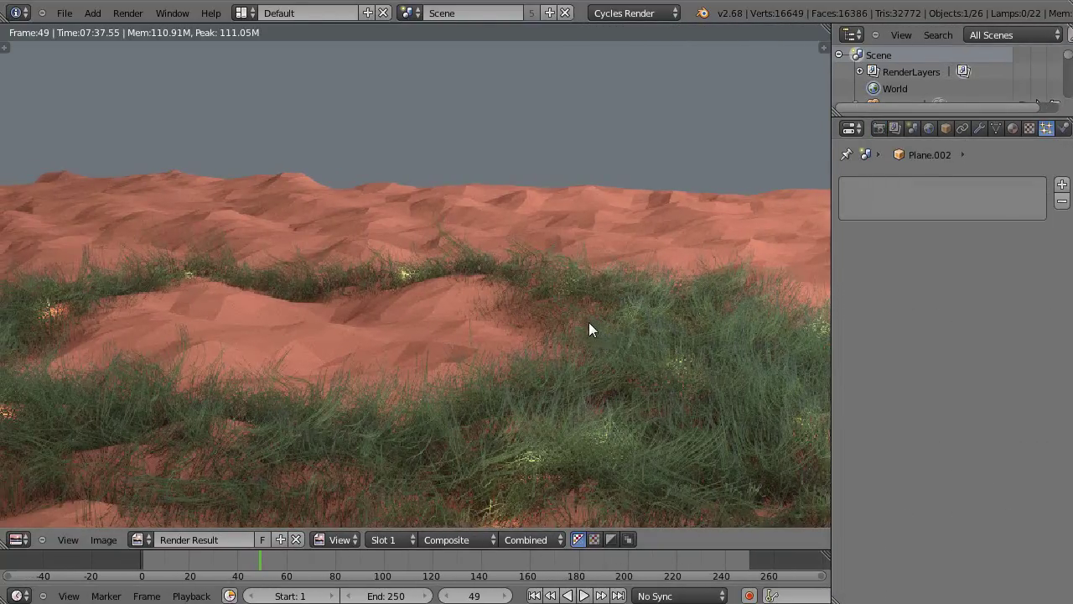
key("Escape")
Select the terrain Plane and orbit and zoom in on its hair patch.
right_click(455, 336)
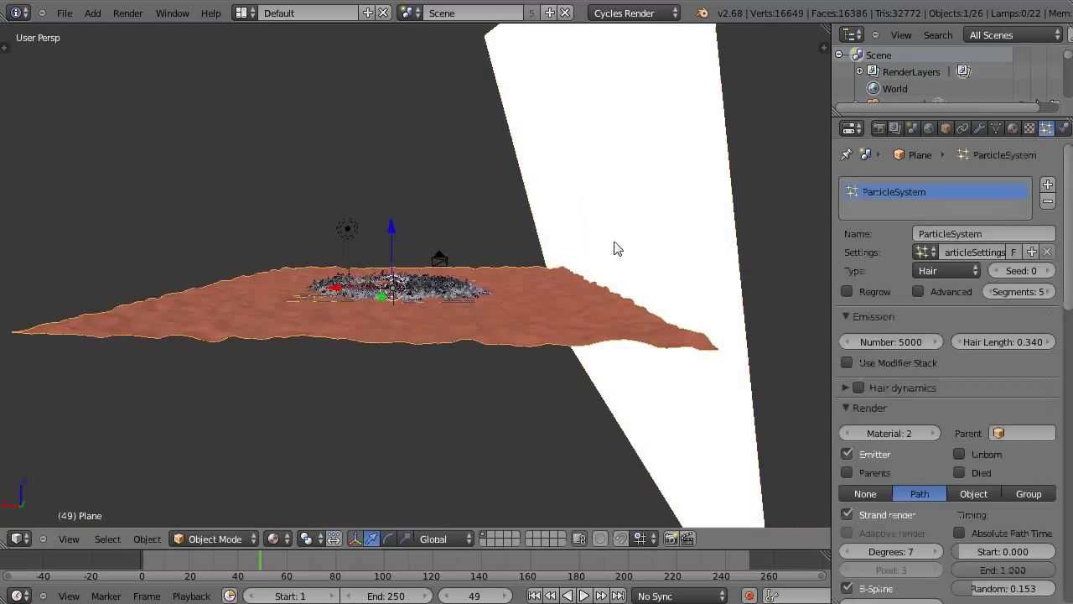
middle_click_drag(660, 360, 657, 323)
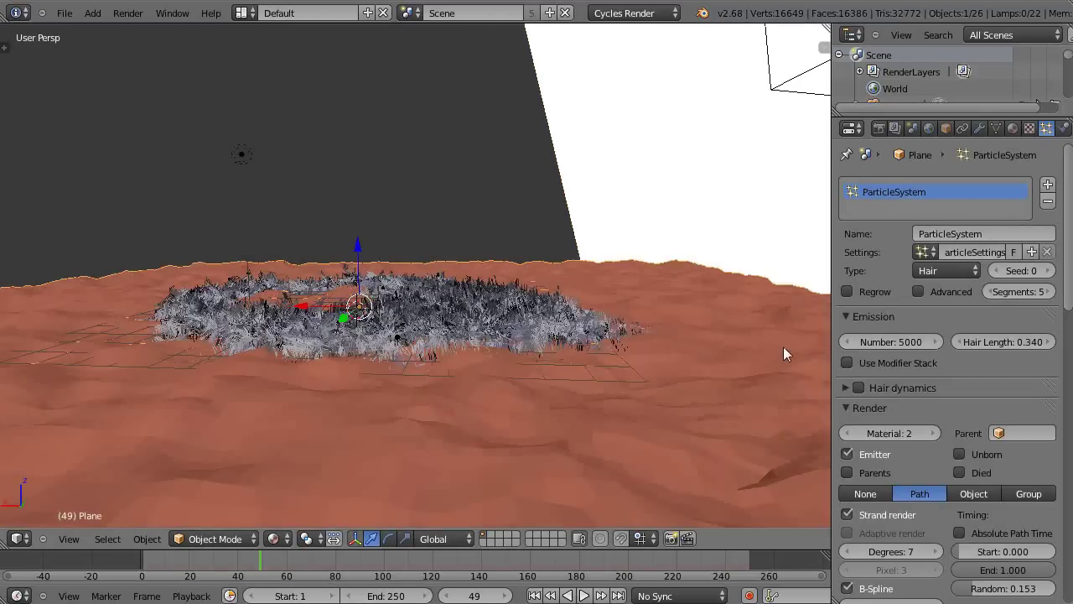
scroll(396, 339, "up", 5)
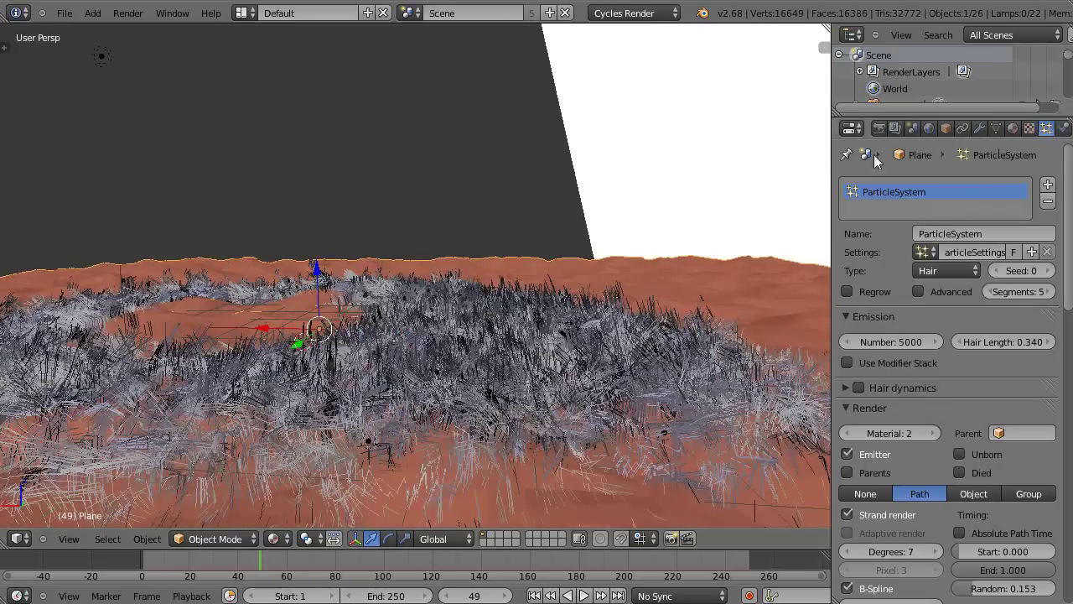
middle_click_drag(672, 285, 609, 282)
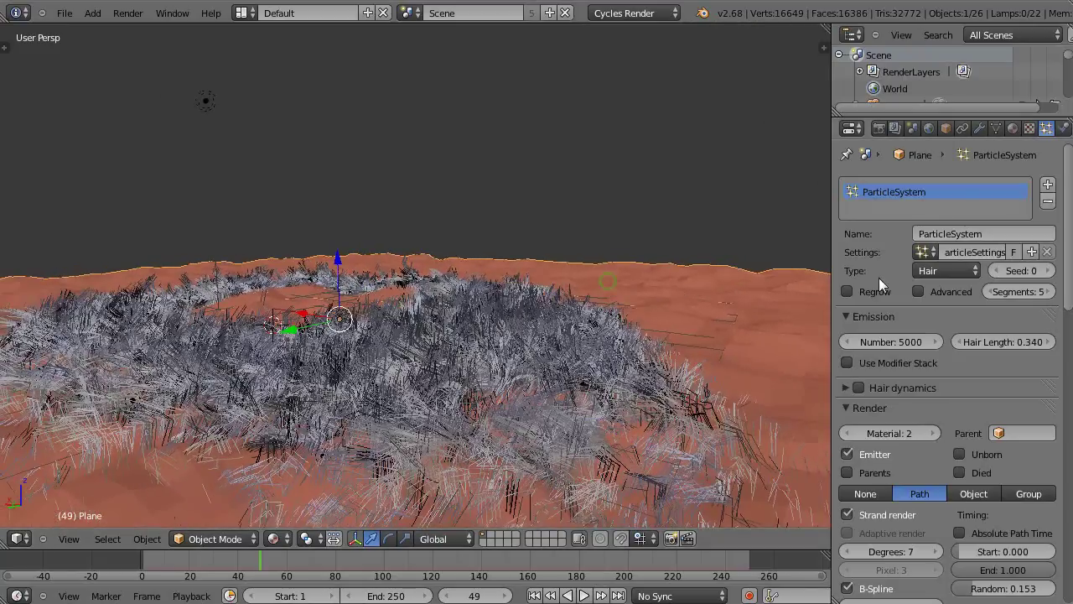
Scroll through the hair particle settings, then check the scene's render settings.
scroll(1021, 295, "down", 2)
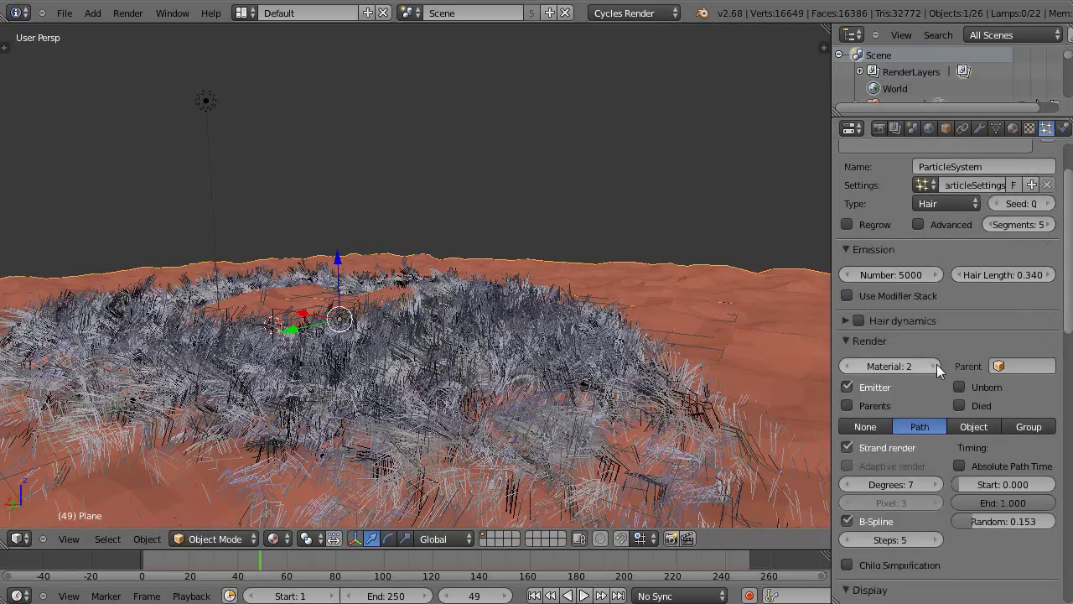
scroll(937, 364, "down", 4)
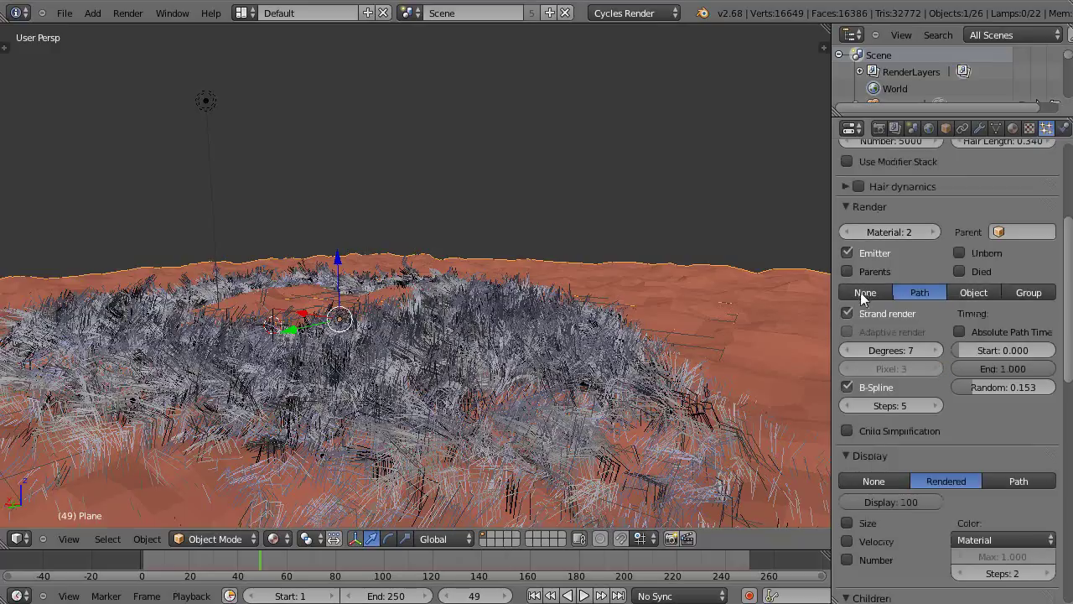
scroll(999, 360, "down", 3)
scroll(986, 366, "down", 4)
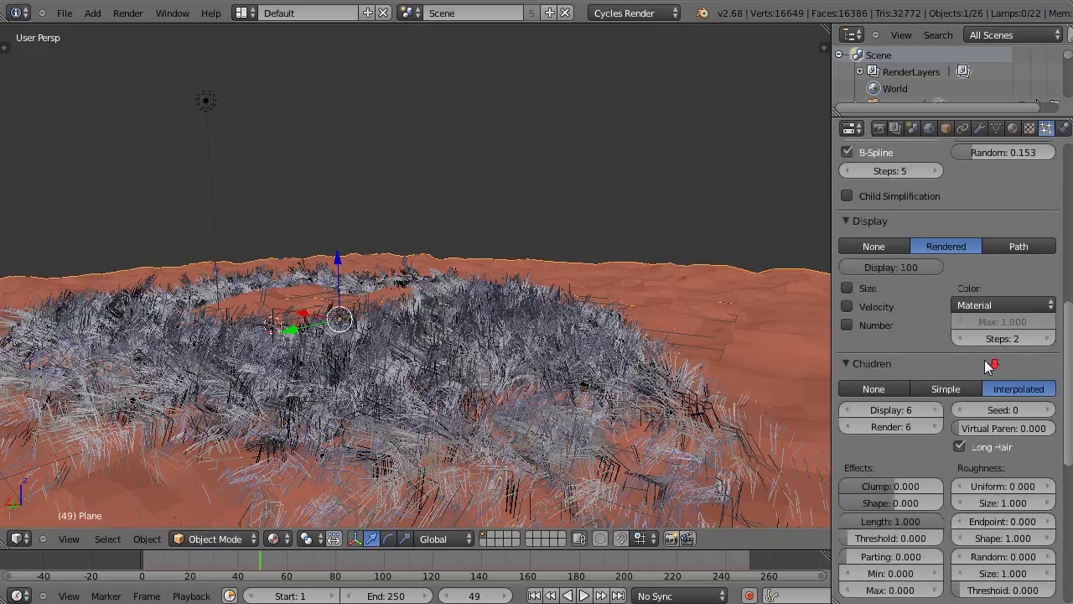
scroll(982, 349, "down", 3)
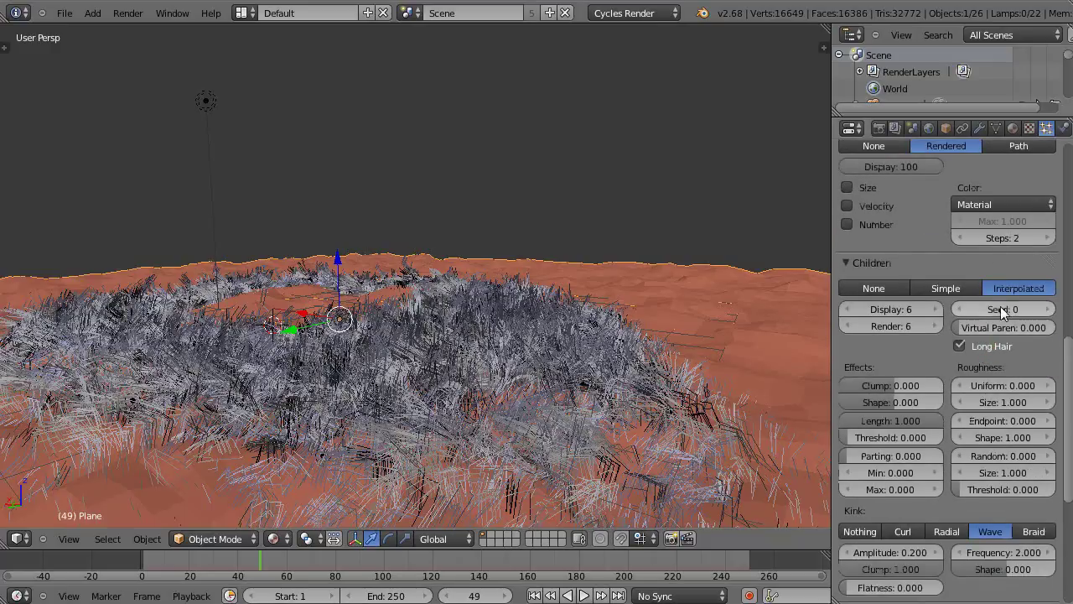
scroll(977, 362, "down", 5)
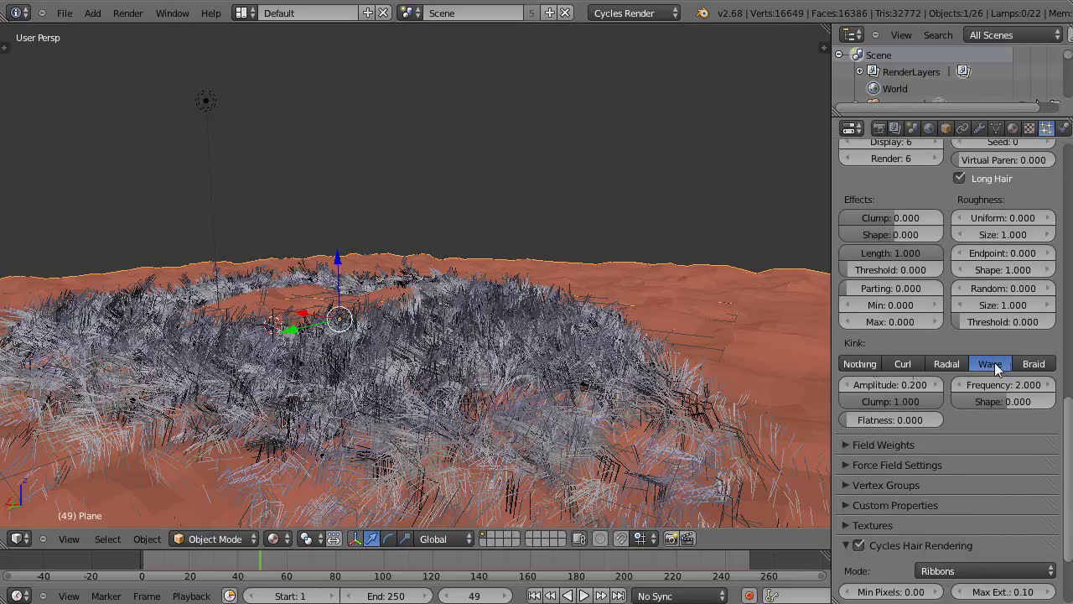
scroll(969, 382, "down", 3)
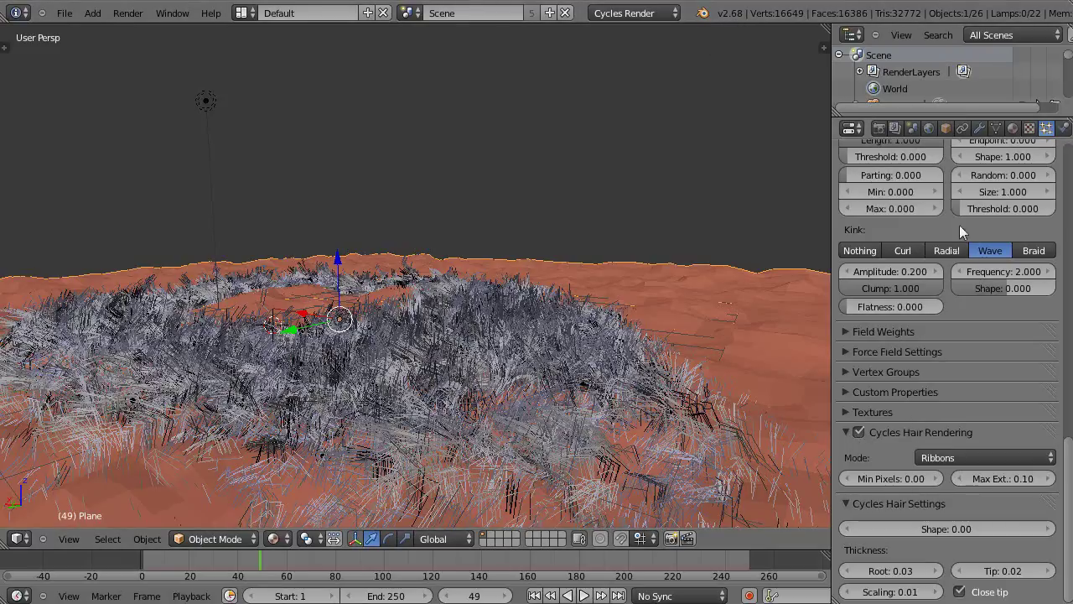
left_click(879, 129)
scroll(997, 334, "up", 3)
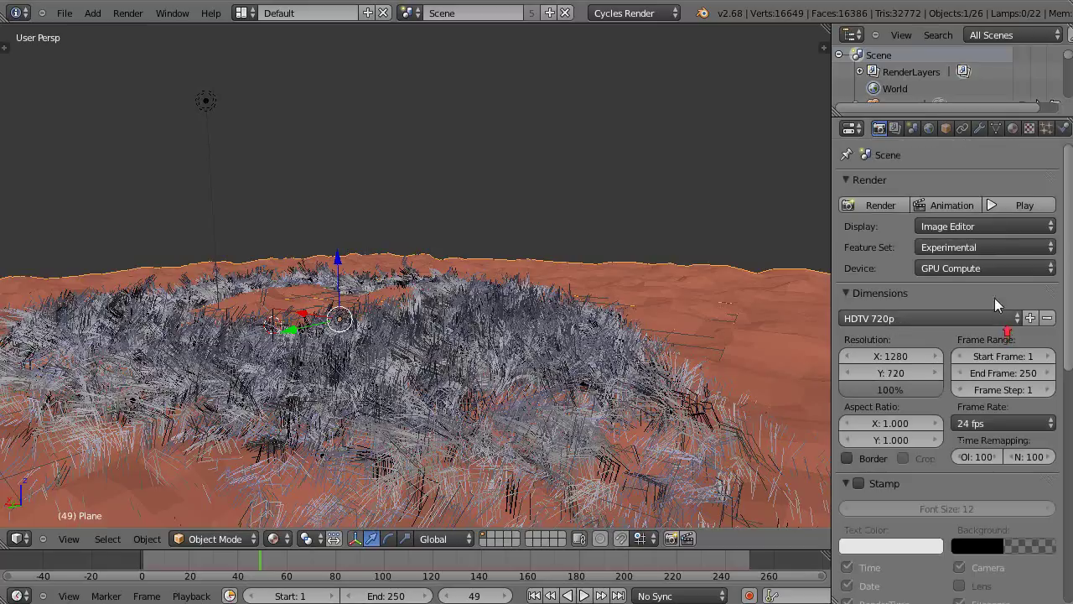
left_click(951, 247)
left_click(1046, 129)
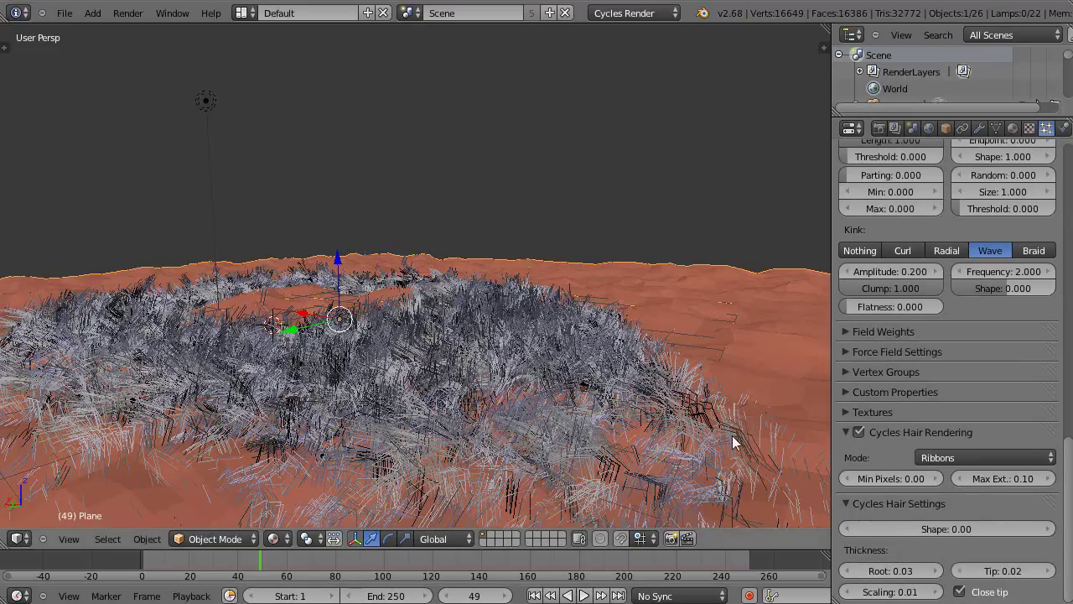
scroll(961, 500, "up", 3)
scroll(963, 500, "up", 4)
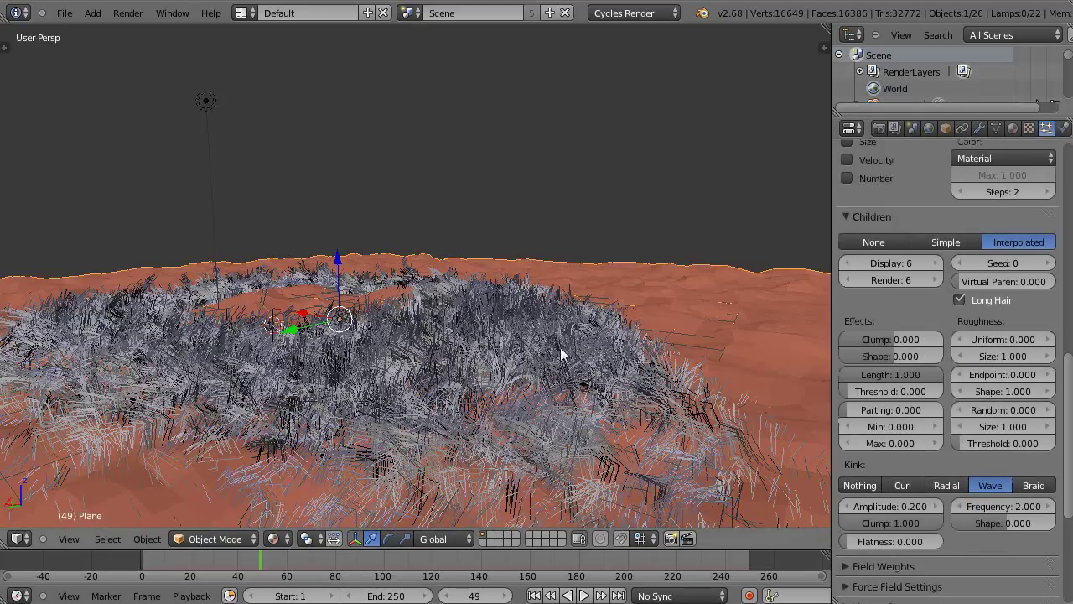
scroll(942, 295, "up", 3)
scroll(943, 295, "up", 2)
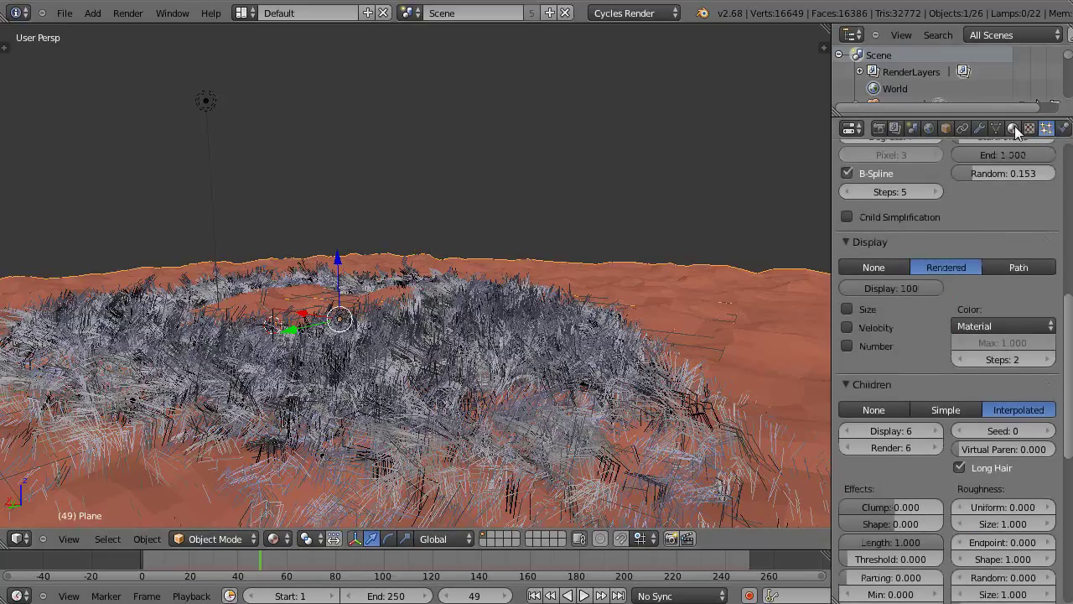
left_click(1014, 127)
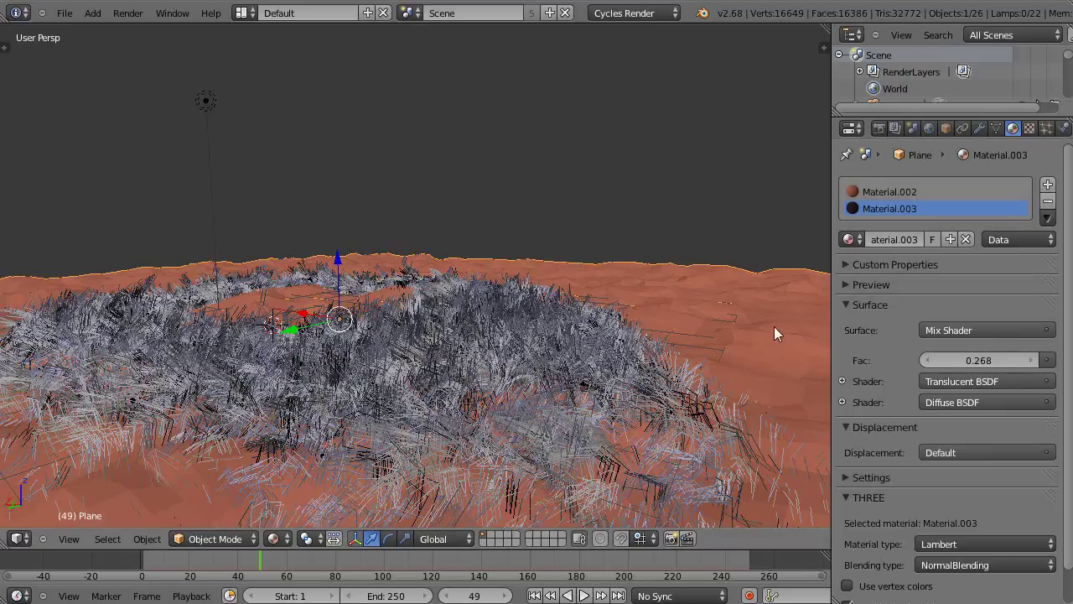
Display the finished frame 49 grass render result again.
key("F11")
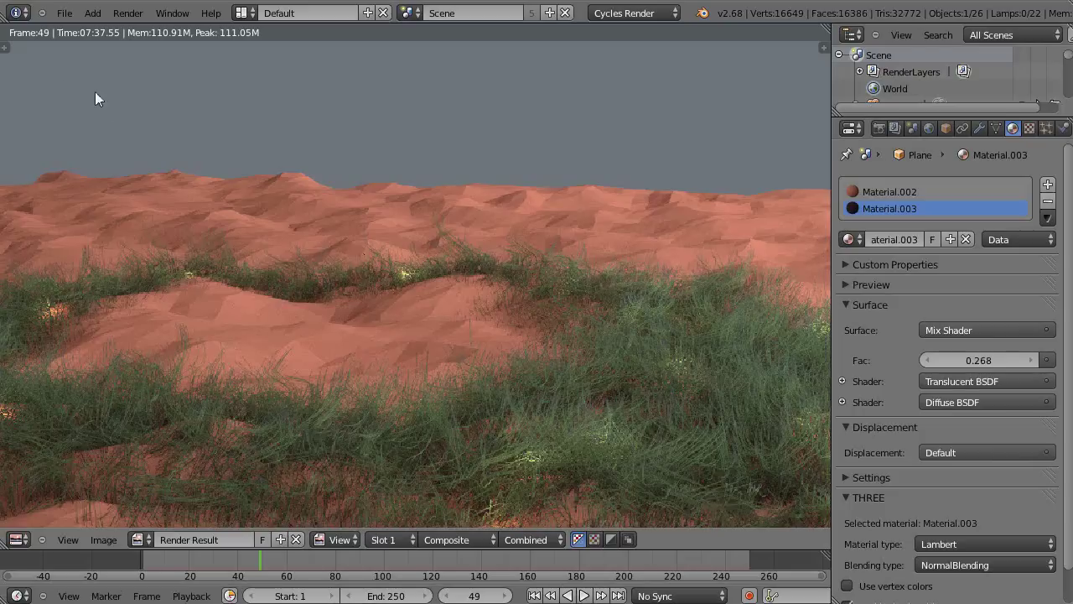
left_click(62, 15)
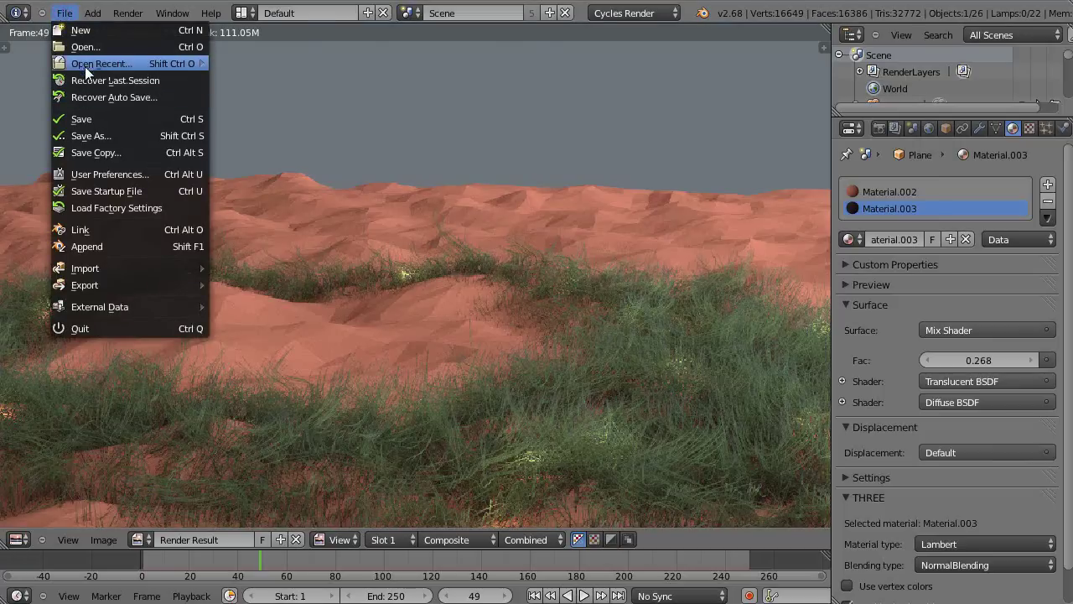
Open the recent BasicStartup5.blend scene, hide the sidebar, and orbit slightly.
mouse_move(85, 66)
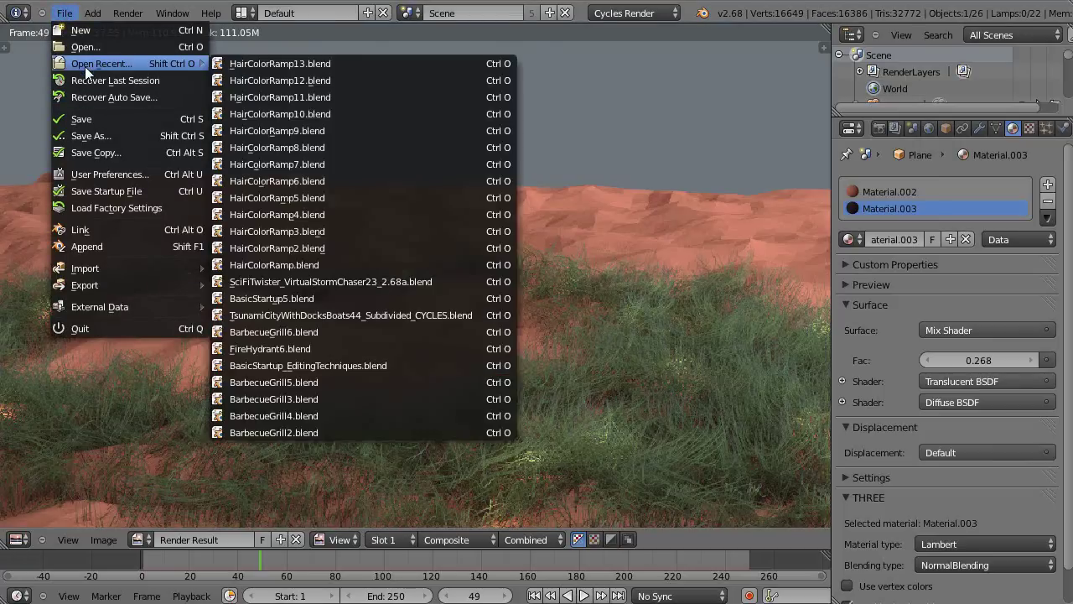
left_click(313, 298)
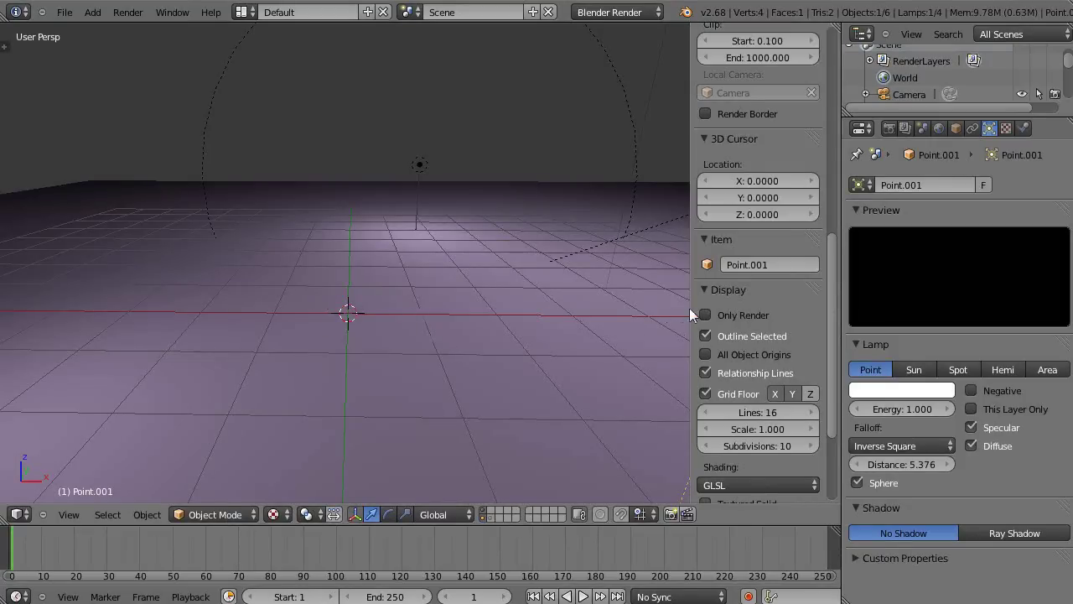
key("n")
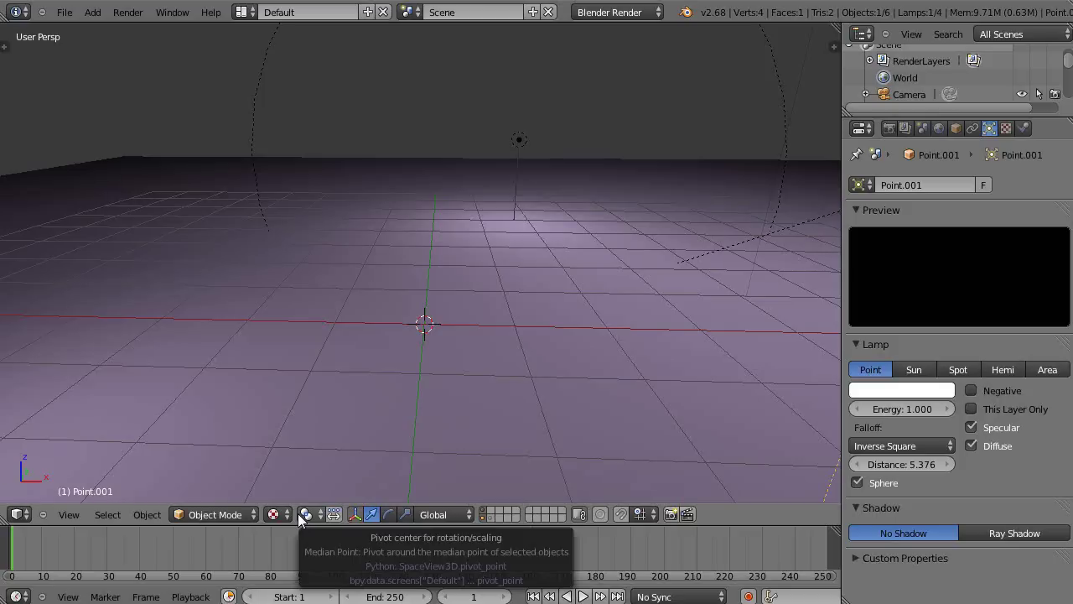
mouse_move(428, 465)
middle_mouse_down()
mouse_move(444, 431)
mouse_move(430, 454)
middle_mouse_up()
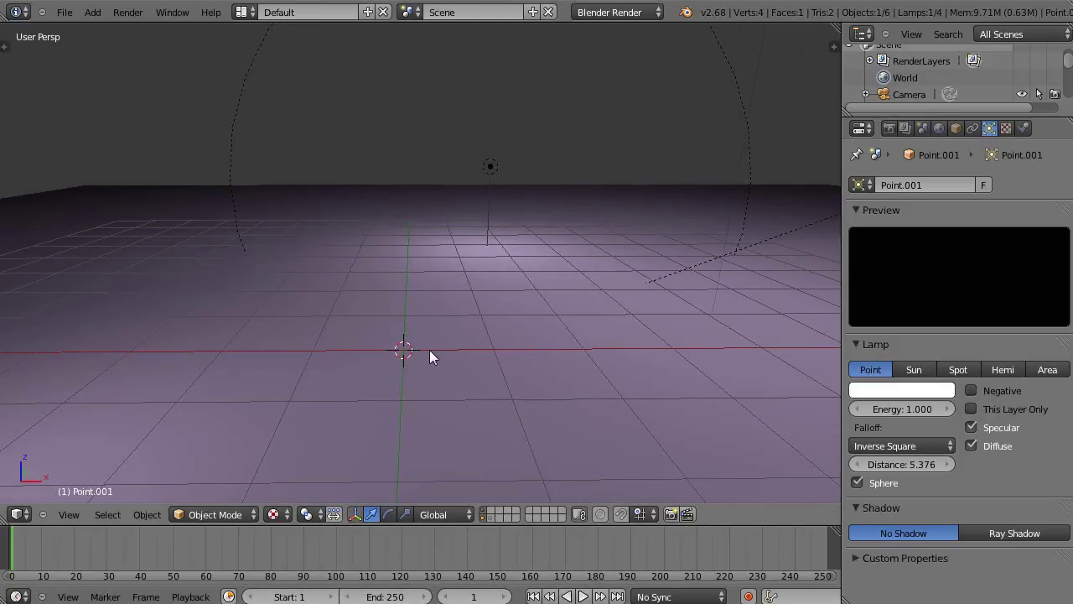
key("shift+a")
Add a new plane, raise it slightly, and scale it up by 50.
mouse_move(385, 165)
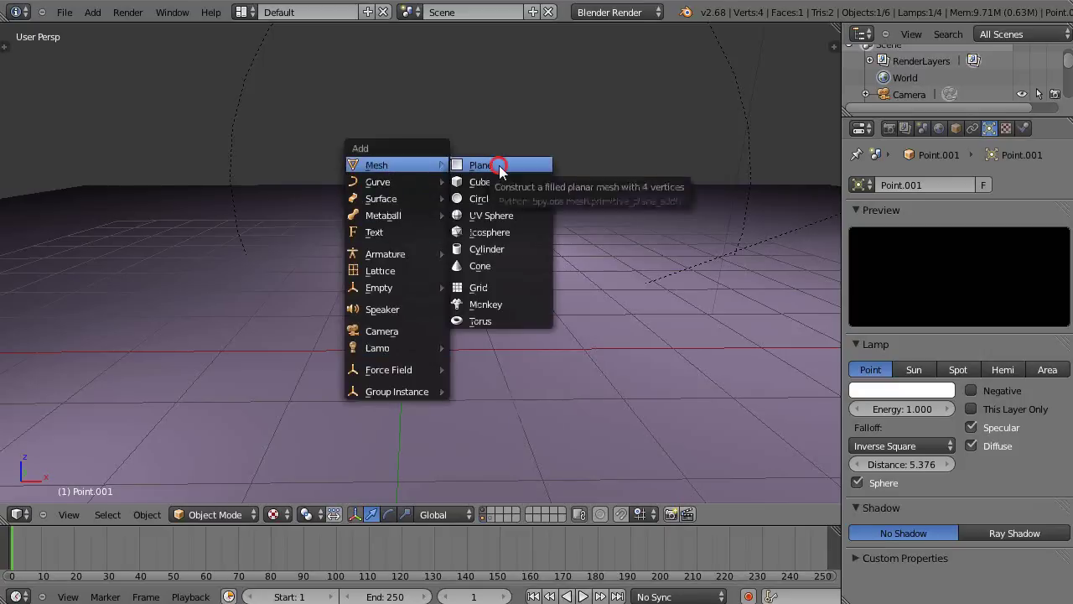
left_click(499, 165)
left_click_drag(403, 289, 404, 279)
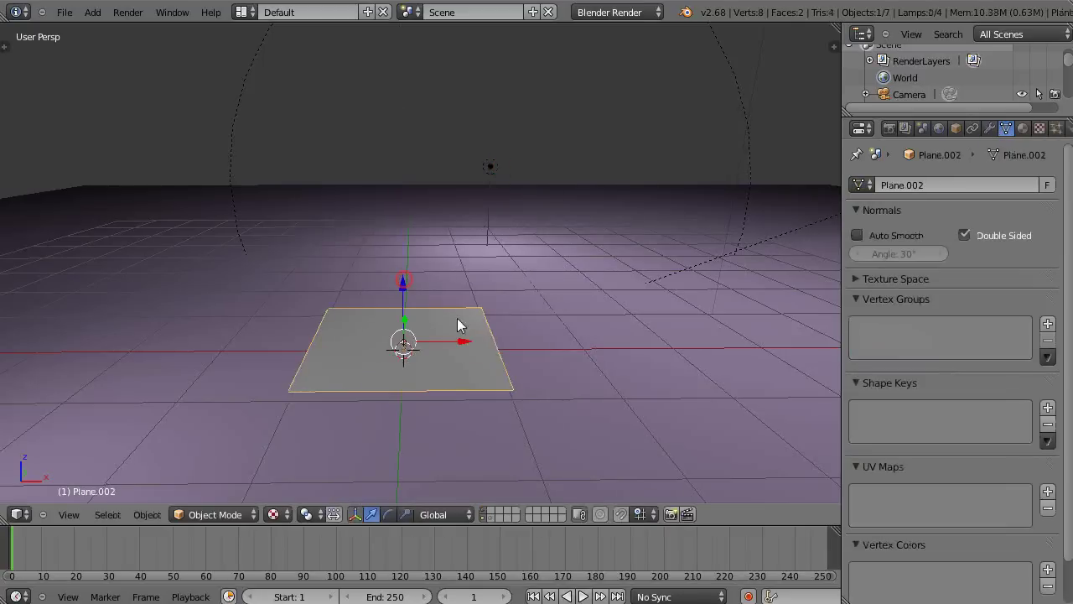
type("s50")
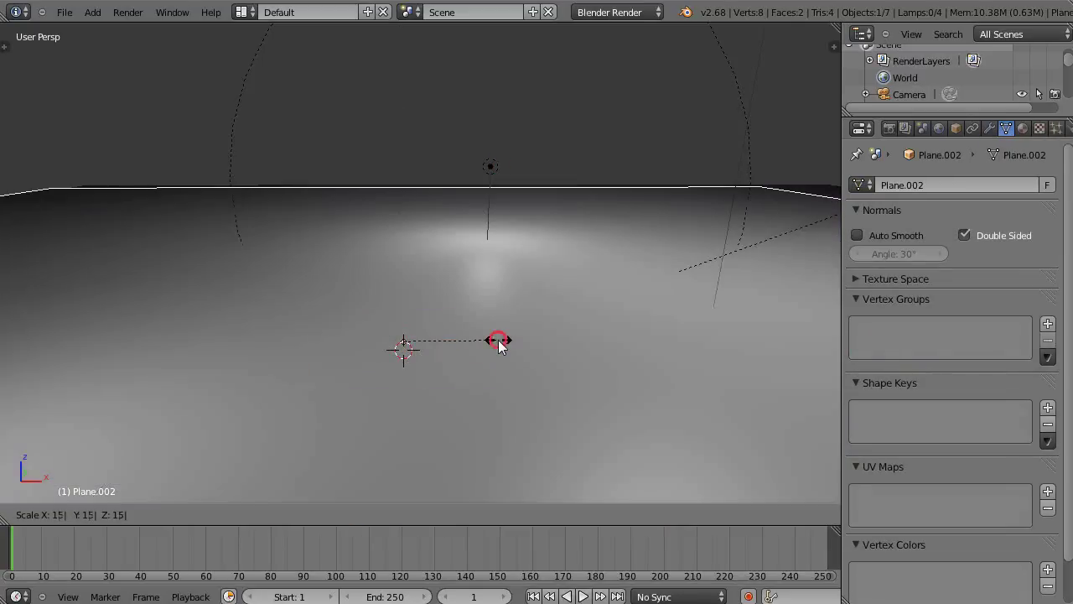
key("Return")
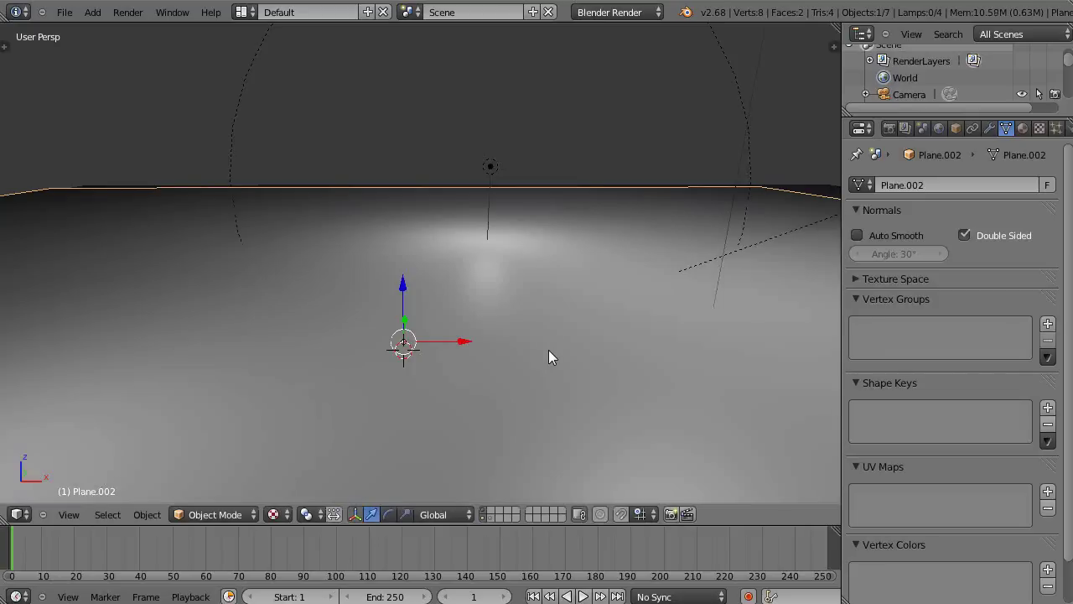
left_click(1023, 129)
Give the plane a new material with lowered specular intensity.
left_click(918, 239)
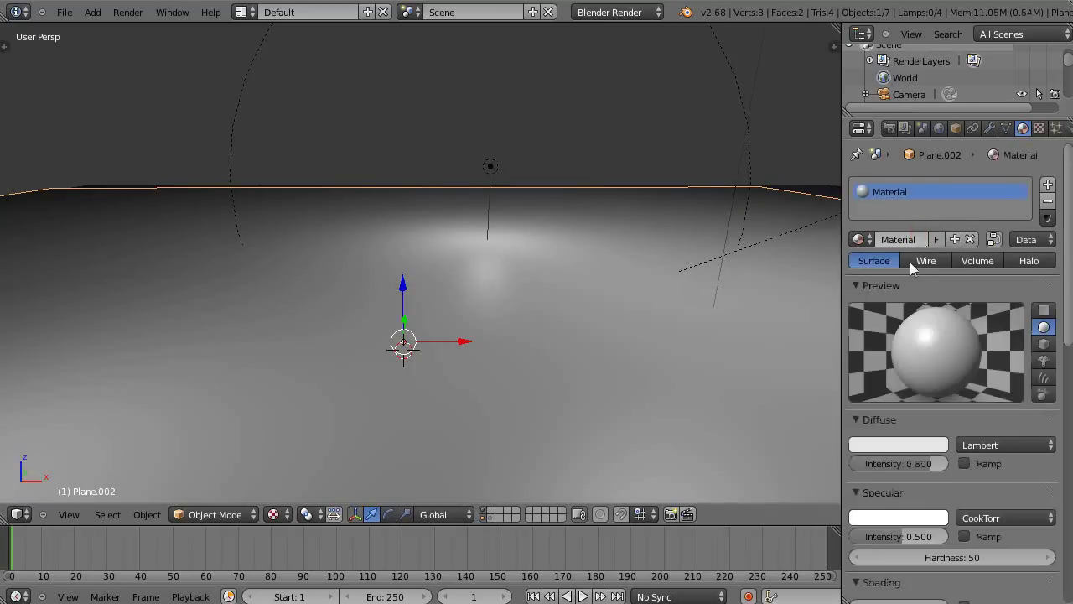
left_click_drag(899, 538, 854, 541)
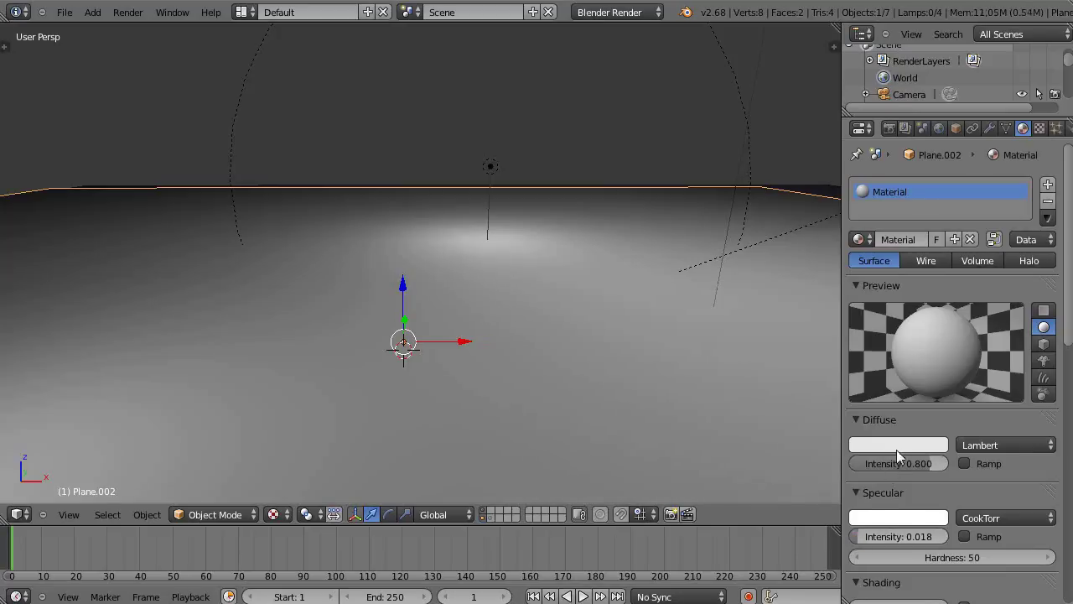
scroll(931, 342, "down", 3)
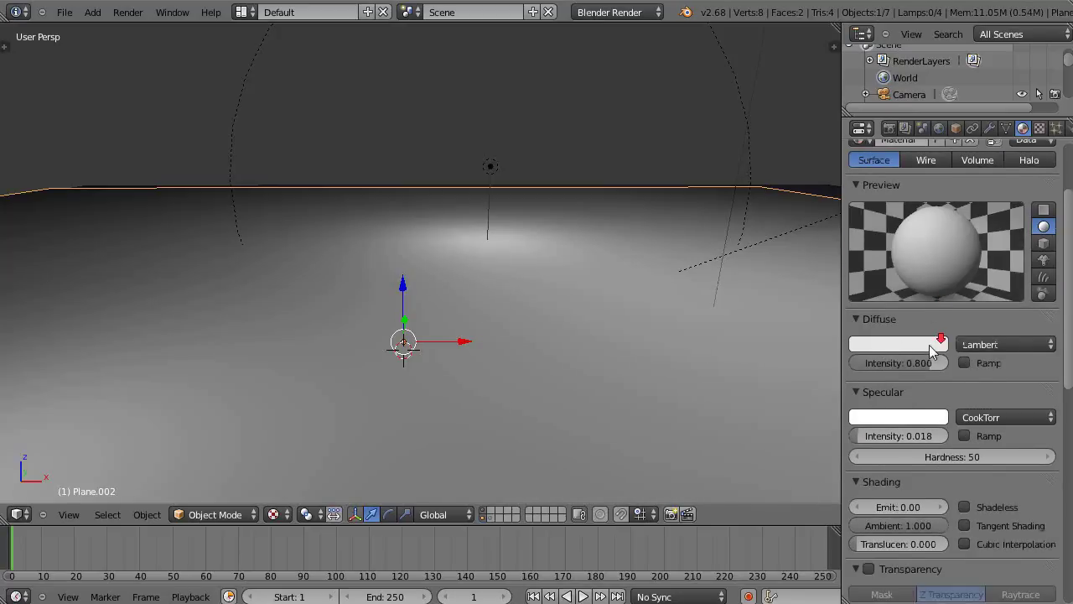
scroll(930, 345, "up", 3)
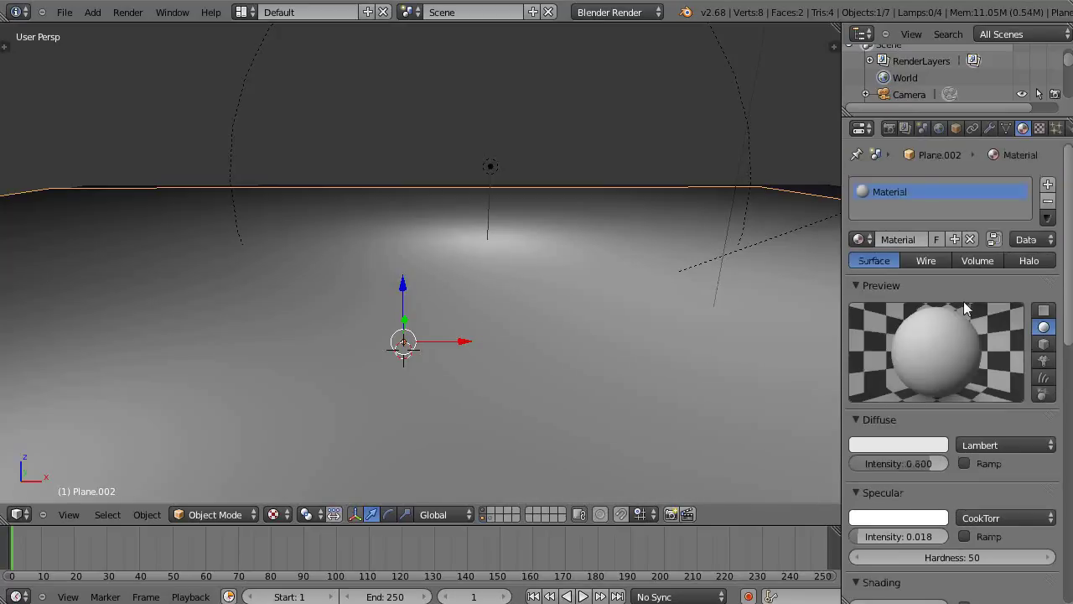
Add a new texture of type Image or Movie to the material.
left_click(1040, 128)
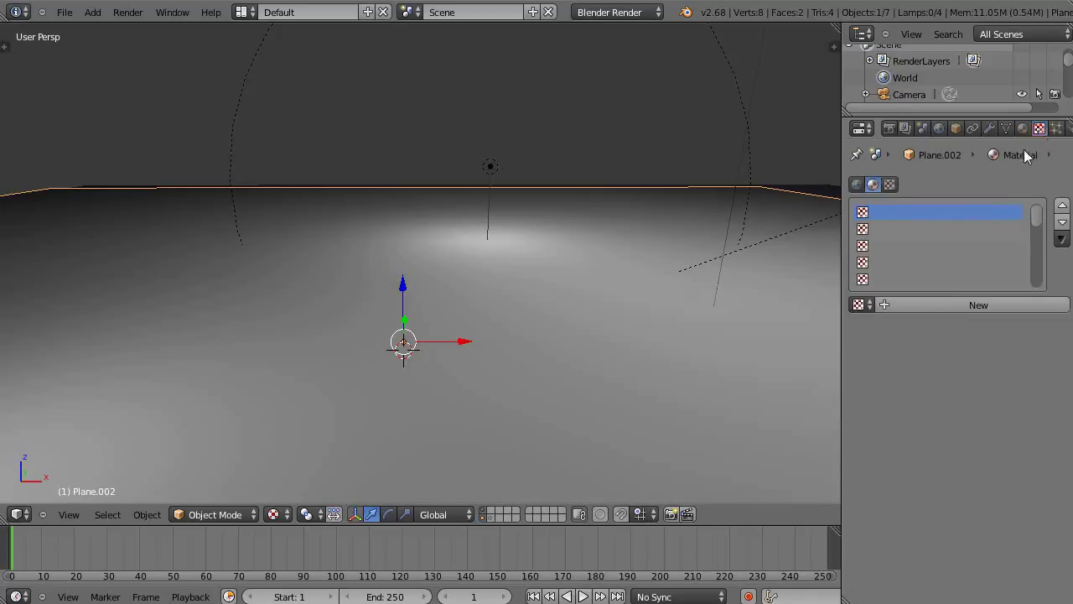
left_click(963, 305)
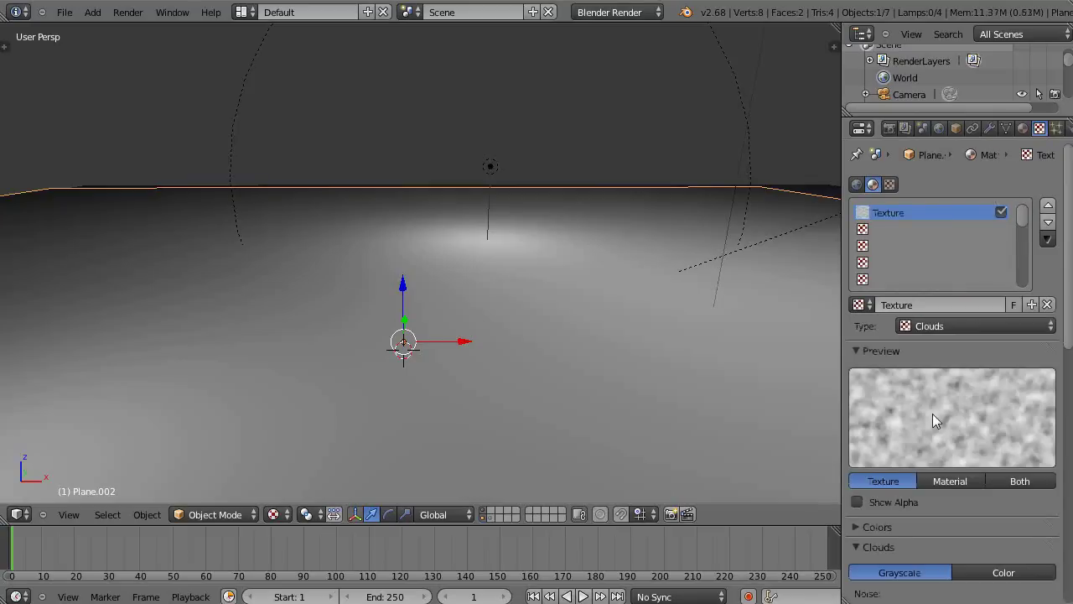
left_click(951, 325)
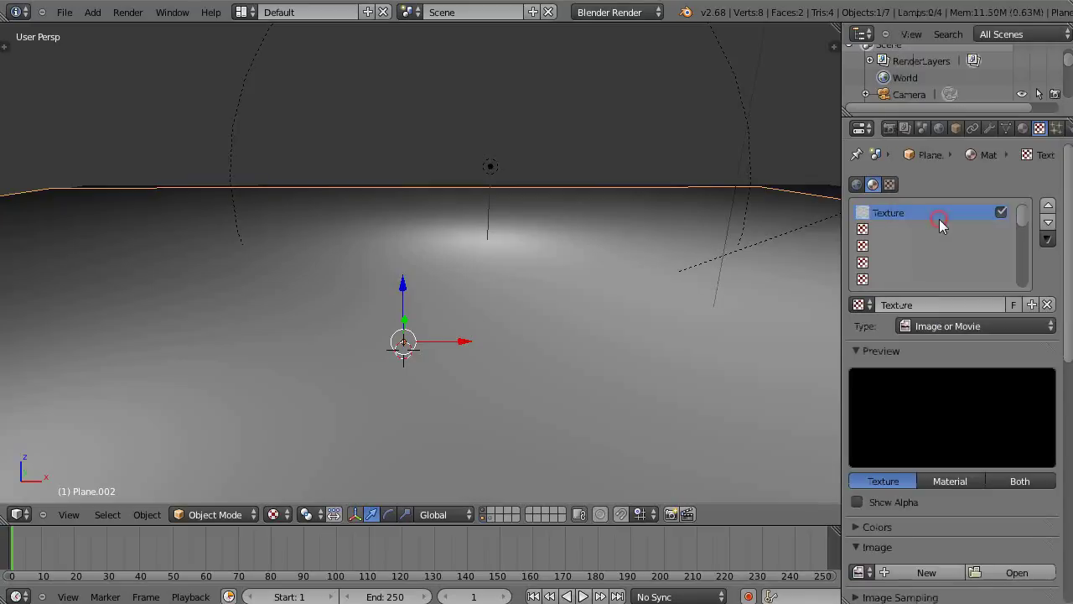
left_click(939, 218)
scroll(989, 378, "down", 4)
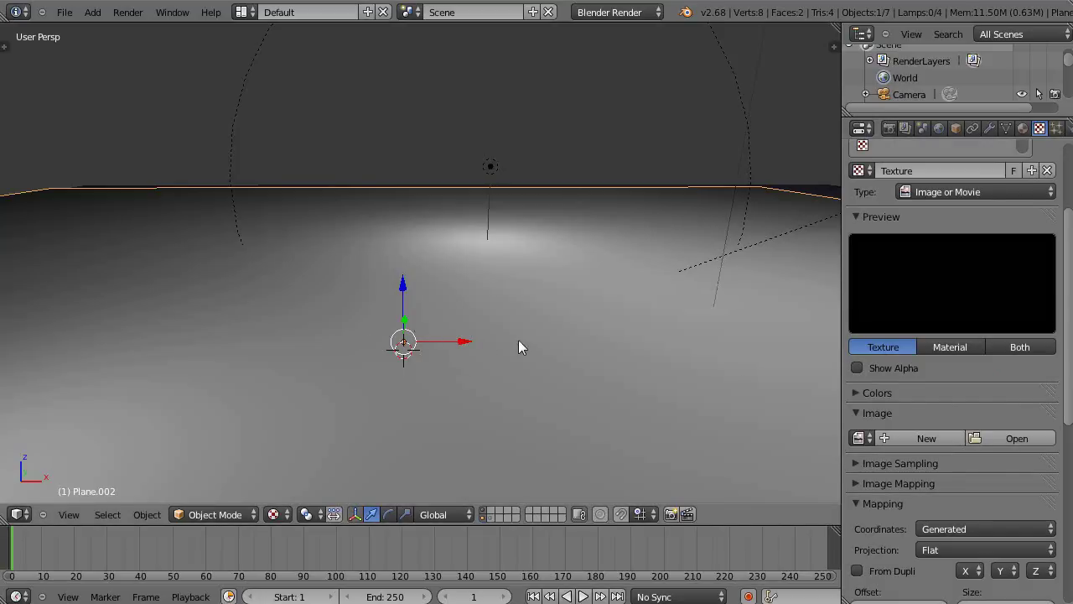
key("t")
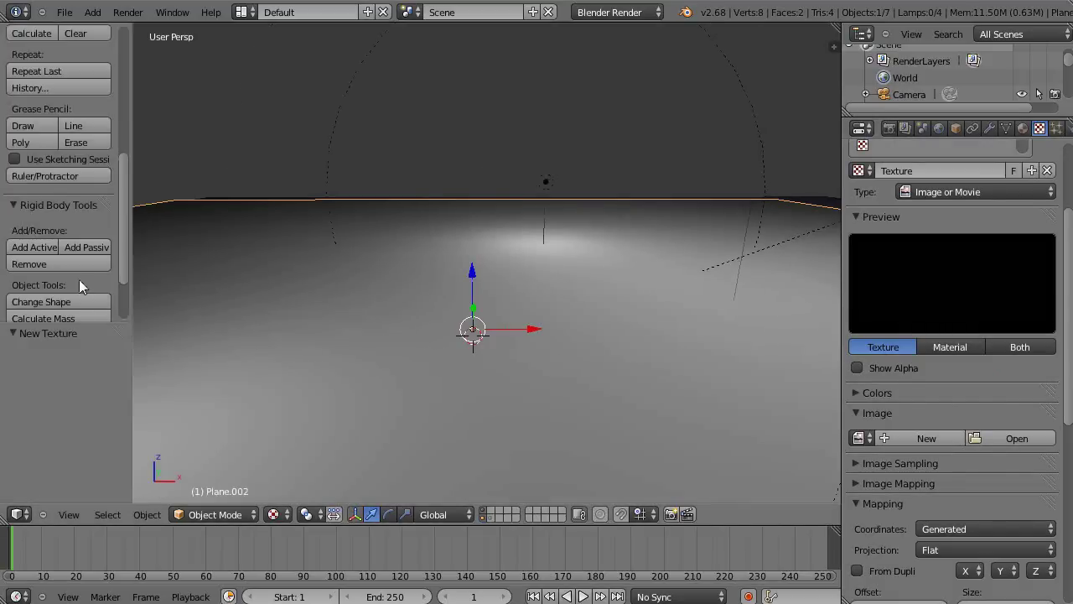
In Edit Mode, mark a seam, unwrap with Smart UV Project, and return to Object Mode.
key("Tab")
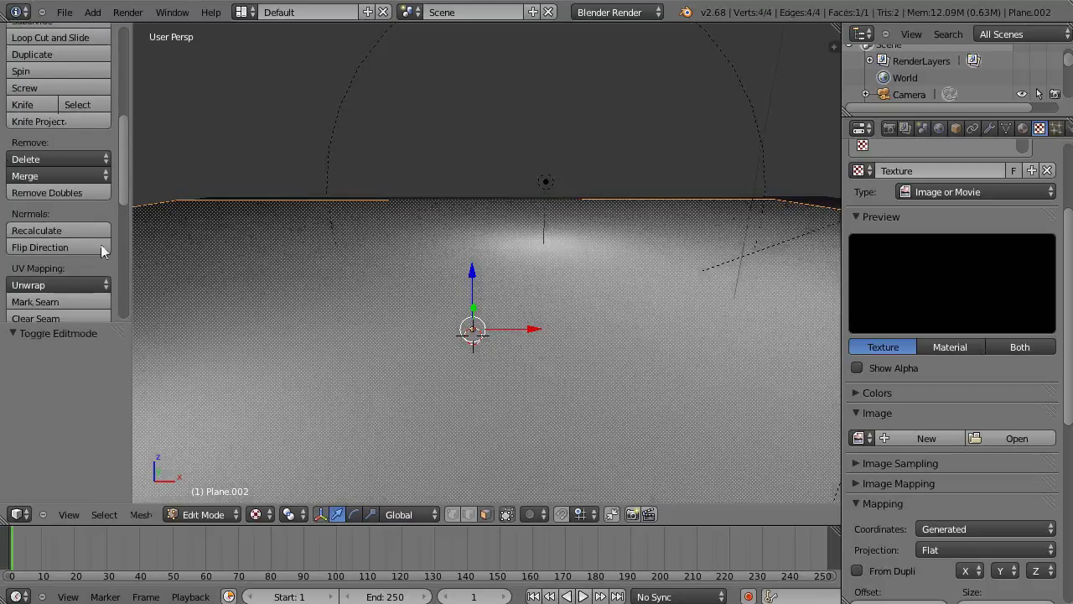
scroll(81, 235, "down", 4)
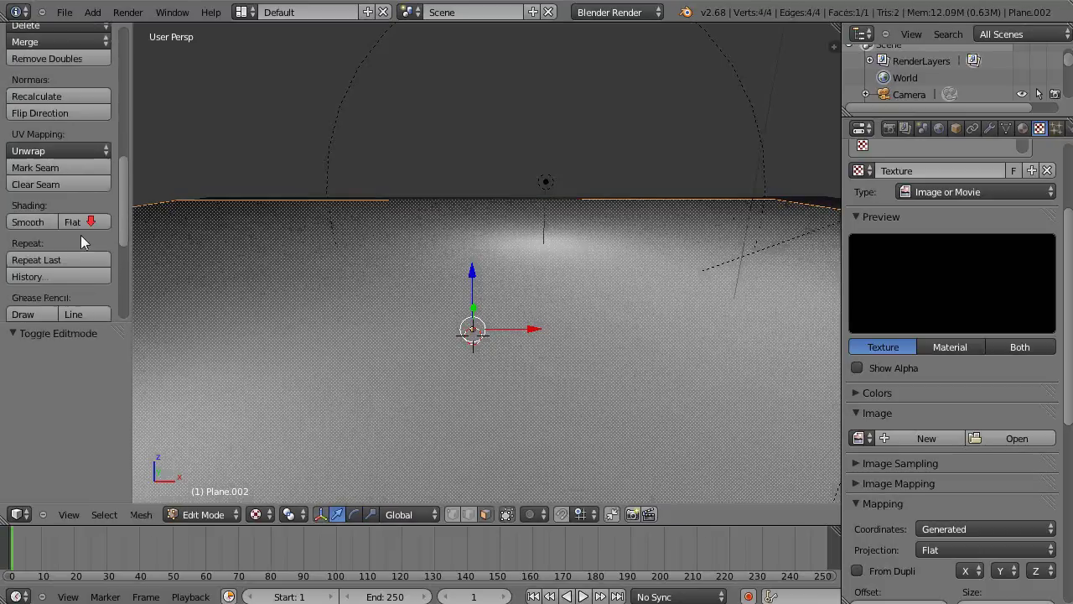
left_click(58, 168)
left_click(48, 167)
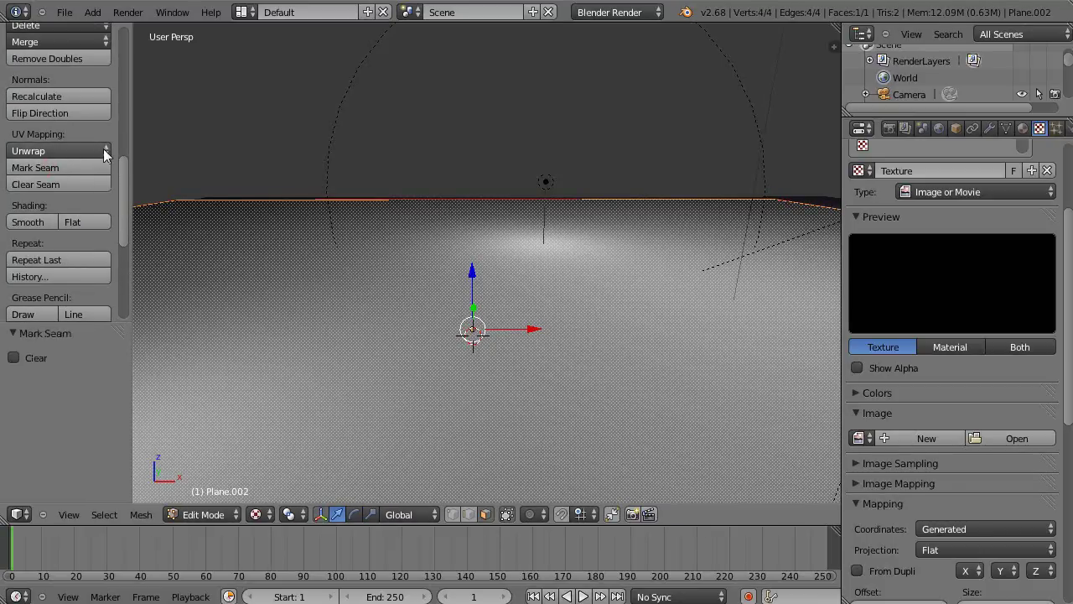
left_click(105, 153)
left_click(78, 180)
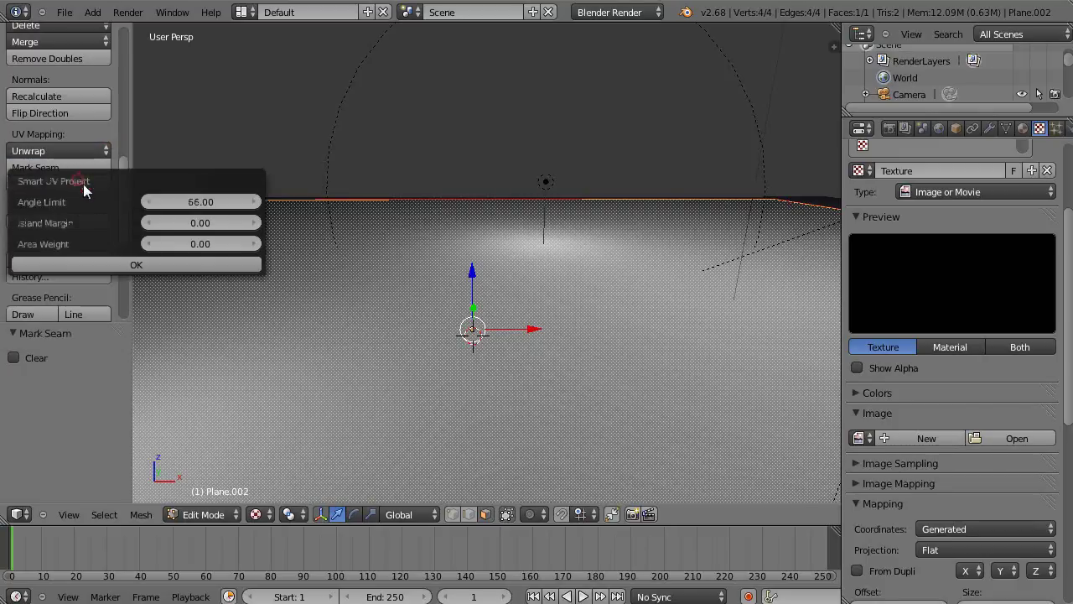
left_click(162, 267)
key("Tab")
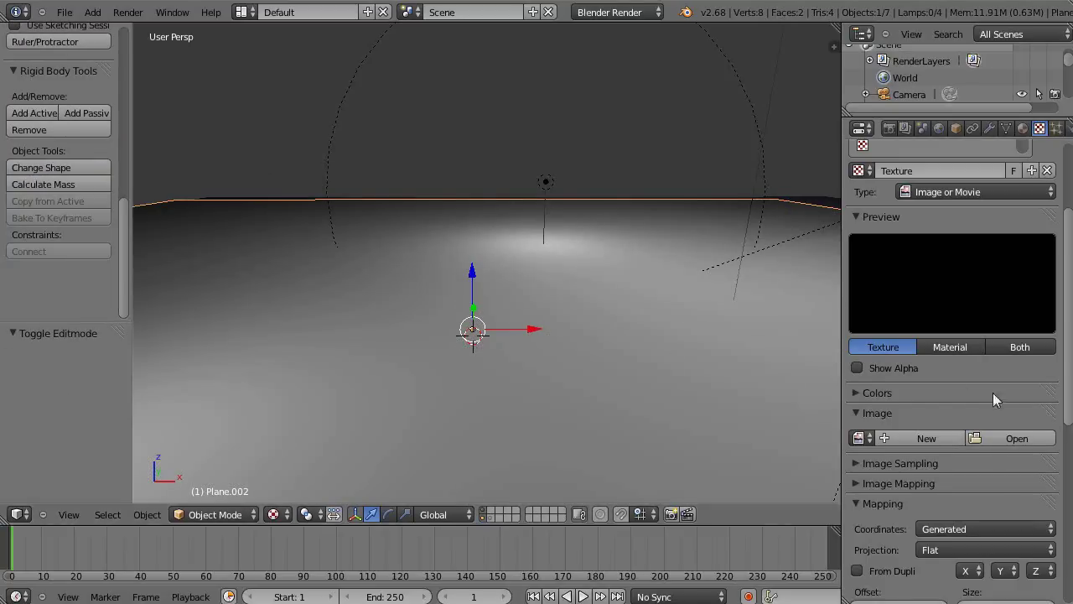
left_click(1013, 437)
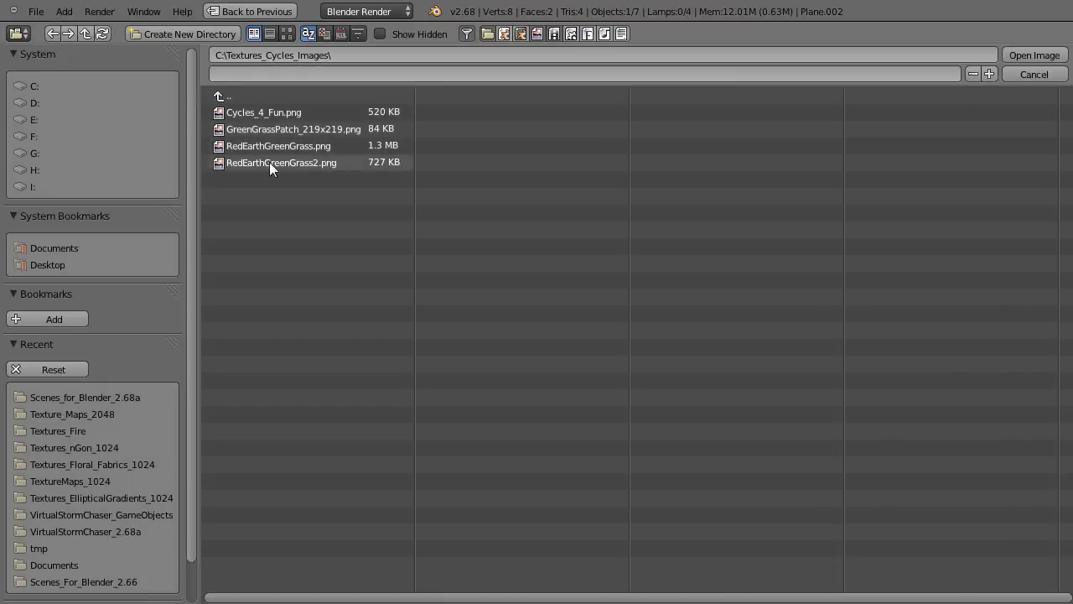
Load RedEarthGreenGrass2.png as the texture image, hide the Tool Shelf, and widen the 3D view.
double_click(293, 162)
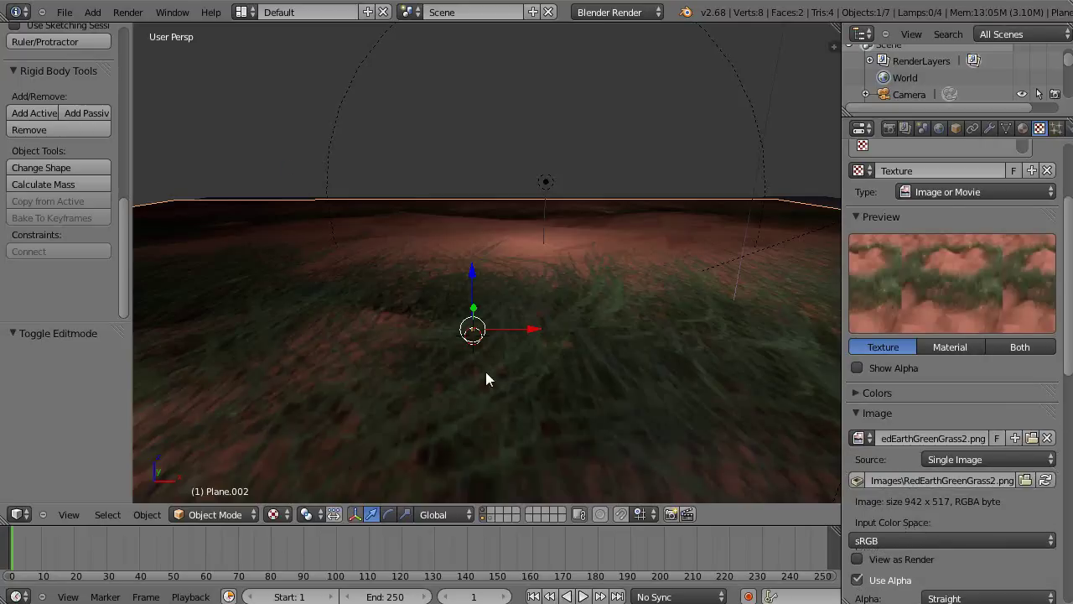
scroll(542, 385, "down", 3)
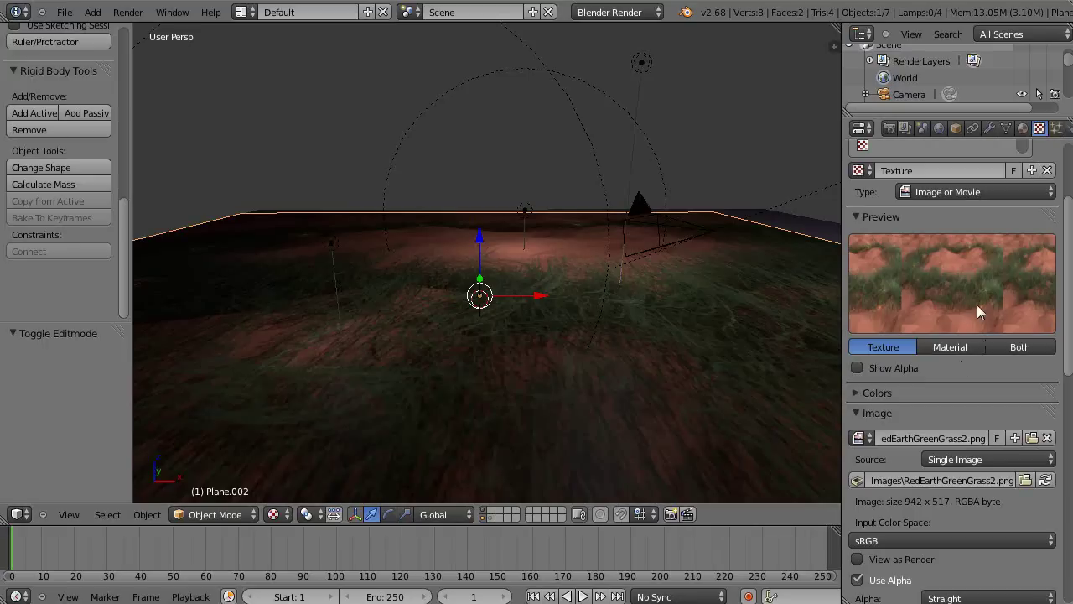
scroll(624, 369, "down", 1)
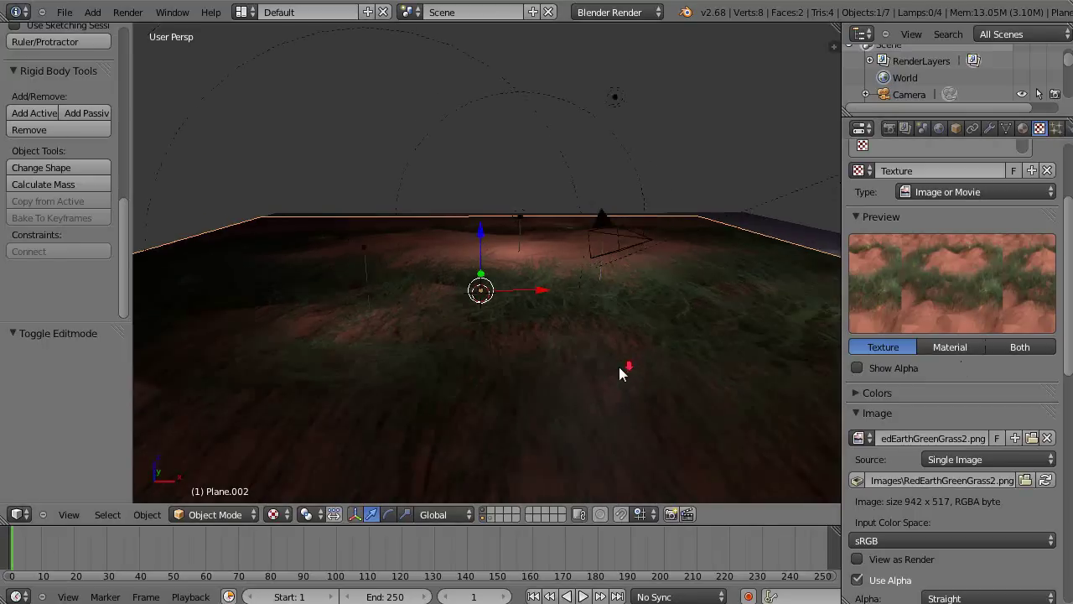
key("t")
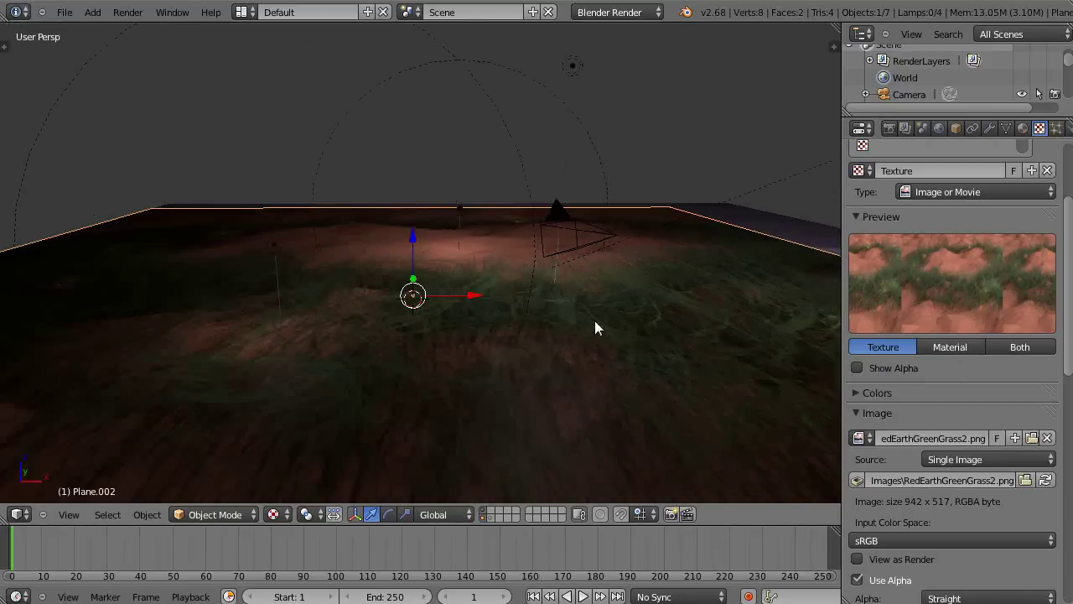
scroll(616, 341, "down", 1)
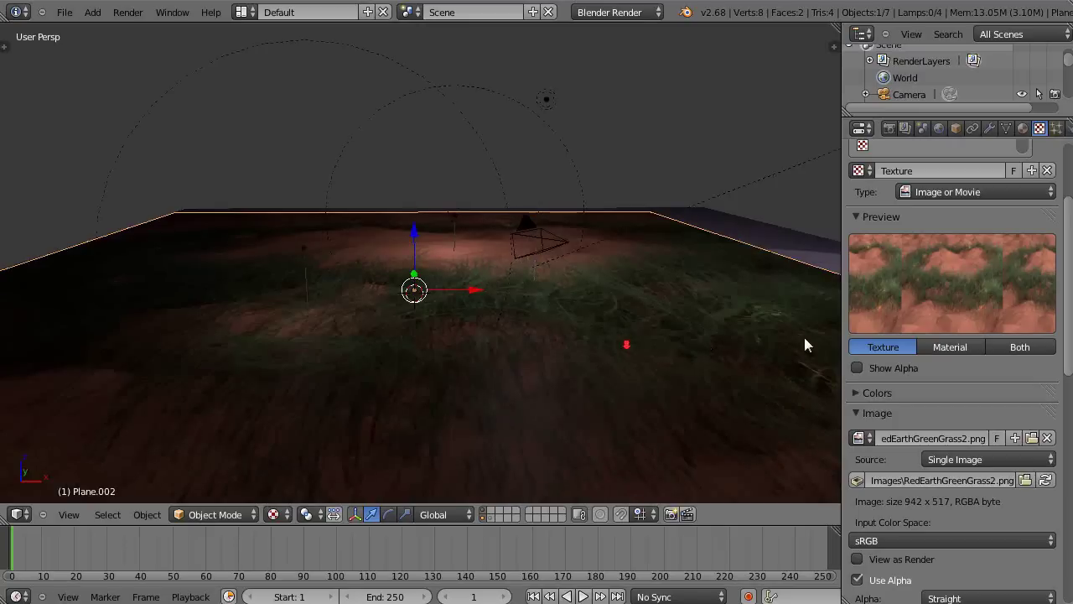
left_click_drag(844, 331, 978, 333)
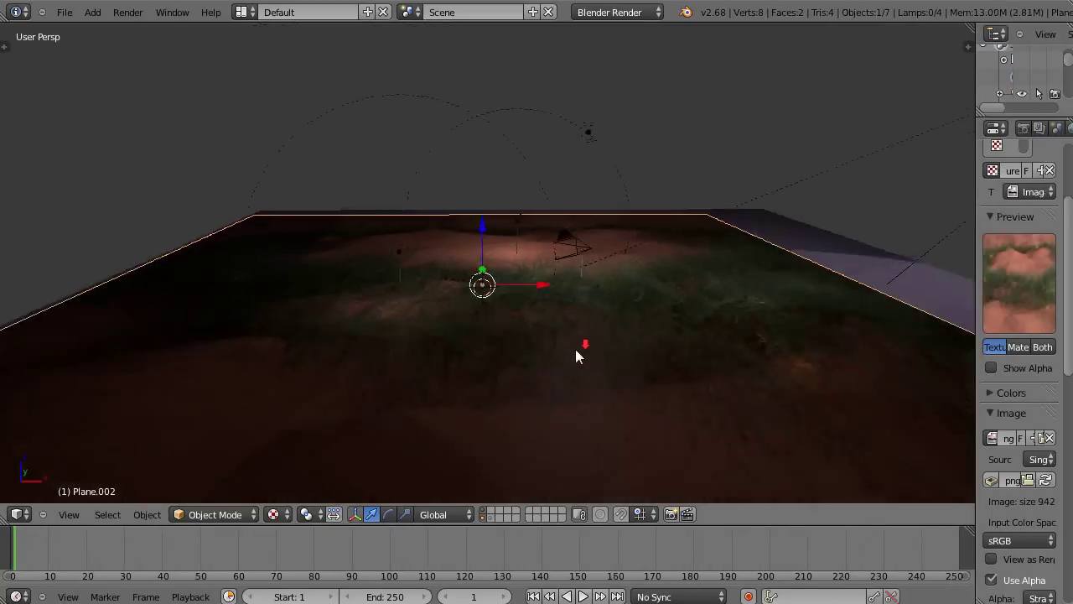
Orbit over the textured ground, toggle overlays off and on, and widen the Properties editor.
mouse_move(567, 354)
middle_mouse_down()
mouse_move(558, 341)
mouse_move(558, 363)
middle_mouse_up()
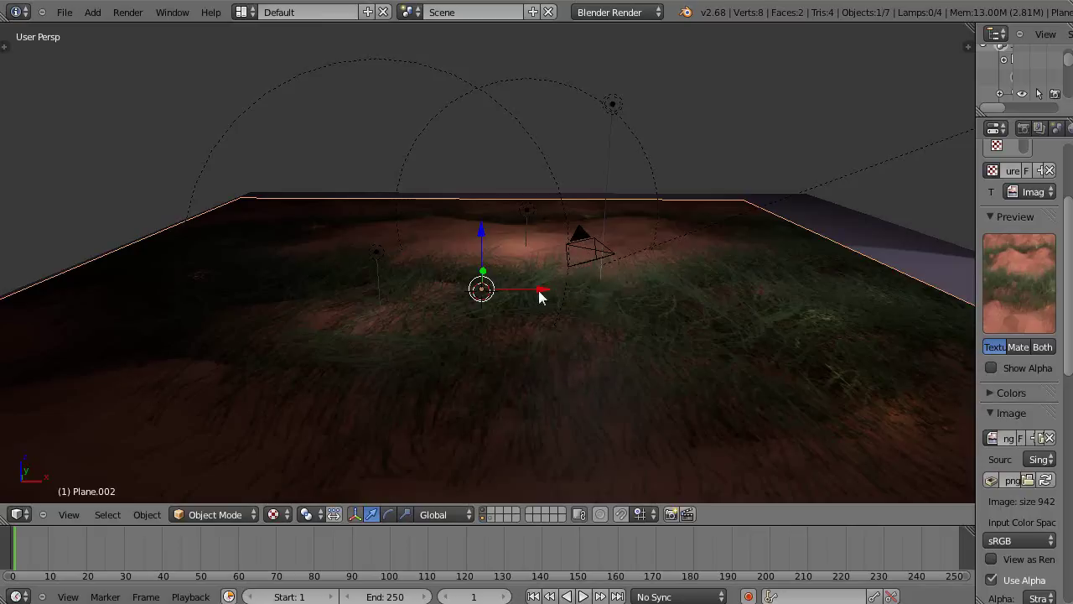
key("shift+alt+z")
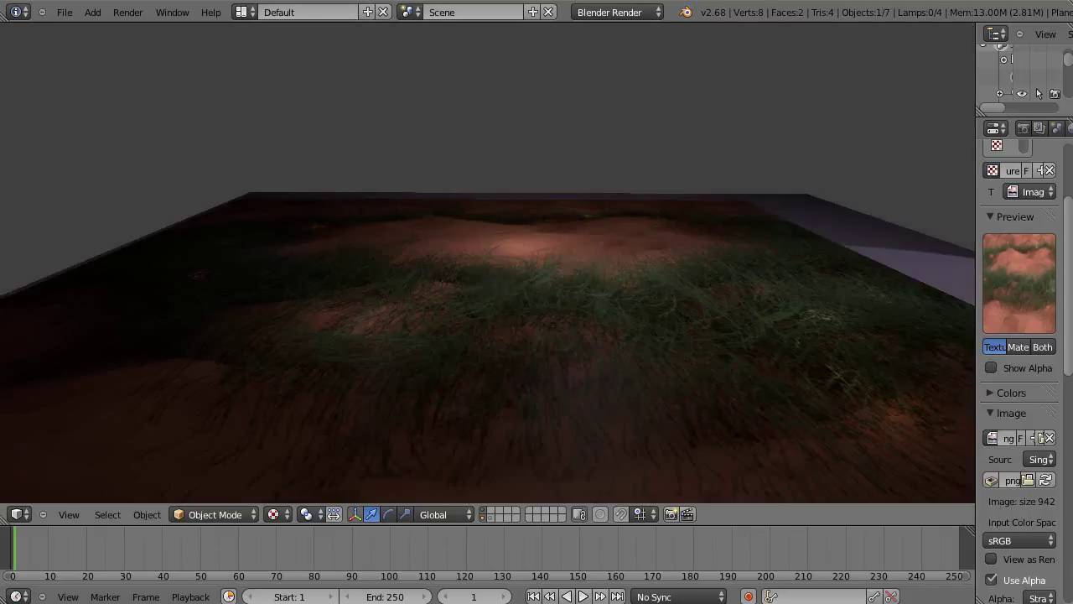
key("shift+alt+z")
mouse_move(519, 347)
middle_mouse_down()
mouse_move(521, 331)
mouse_move(536, 467)
mouse_move(518, 342)
mouse_move(528, 347)
middle_mouse_up()
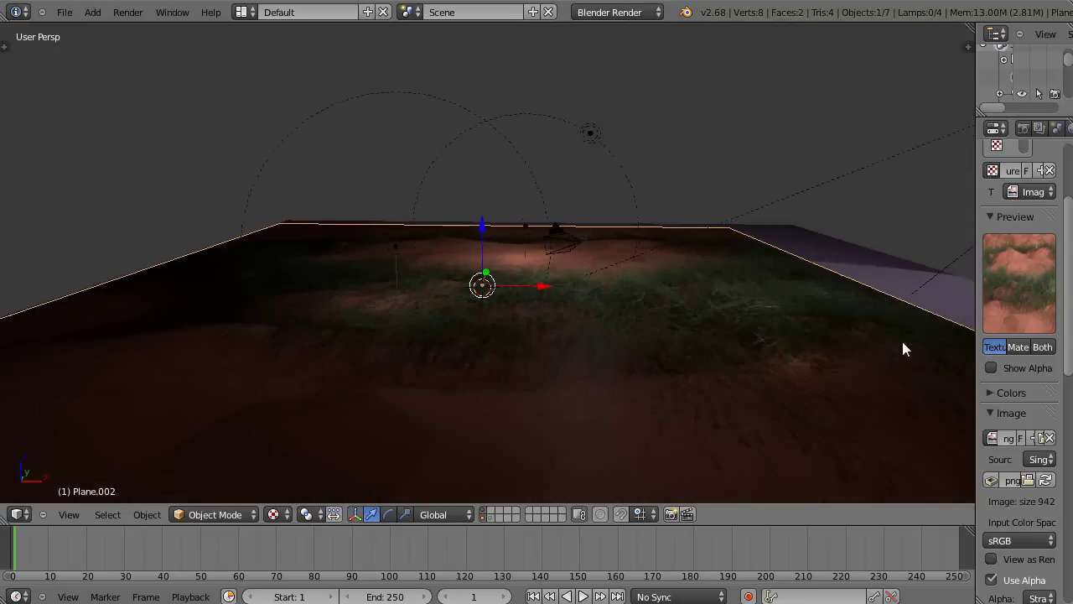
left_click_drag(977, 334, 834, 327)
Set the texture mapping size to 30 in both X and Y.
scroll(1024, 319, "down", 7)
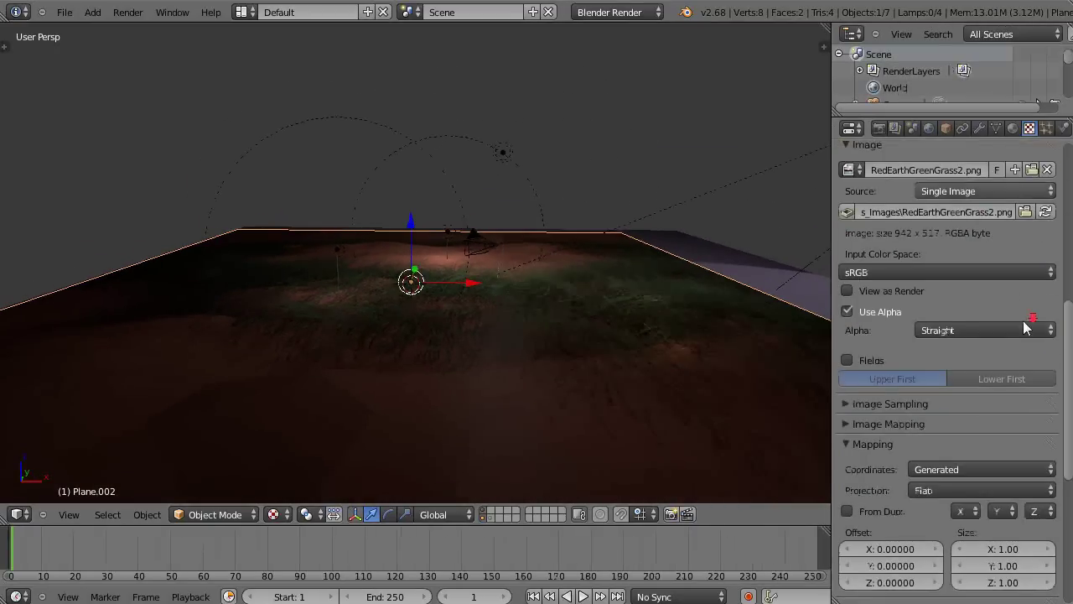
scroll(1022, 323, "down", 2)
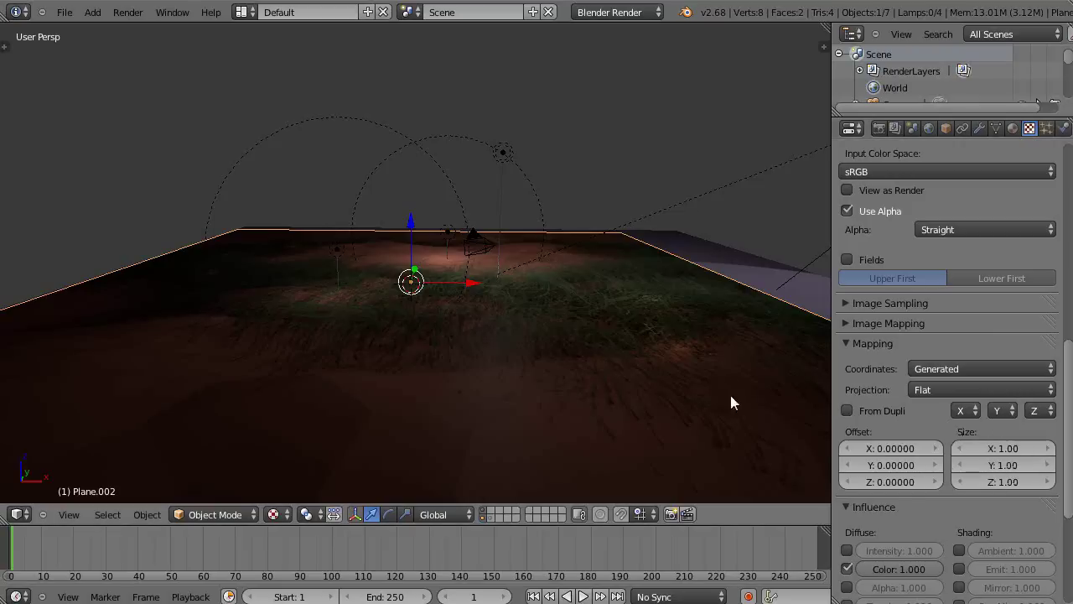
left_click(1005, 449)
type("30")
key("Return")
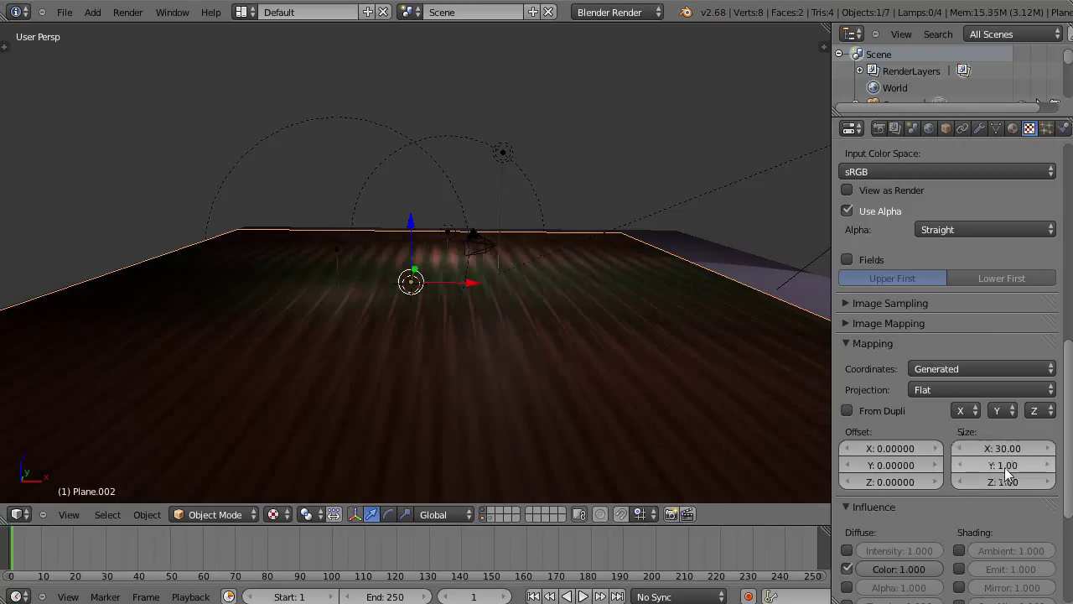
left_click(1003, 465)
type("30")
key("Return")
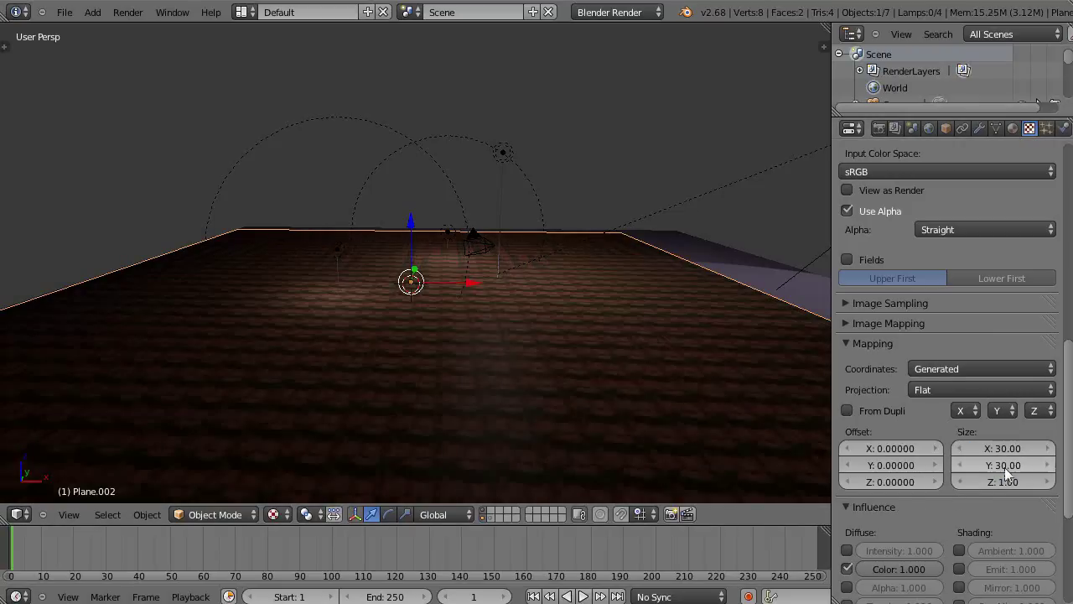
Reduce the mapping size to 5 in both X and Y.
left_click(1004, 448)
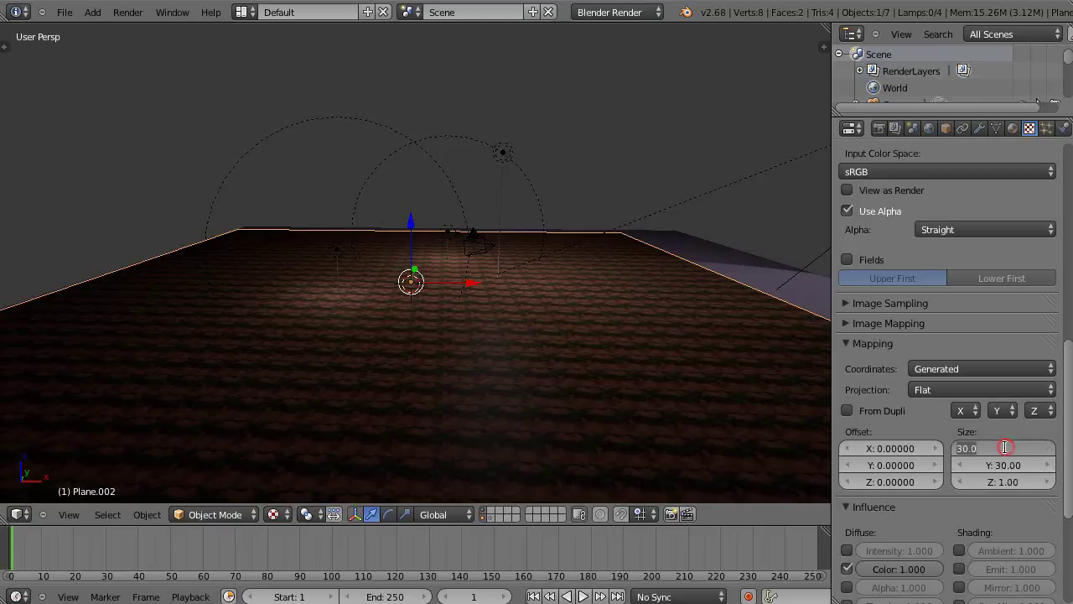
type("5")
key("Return")
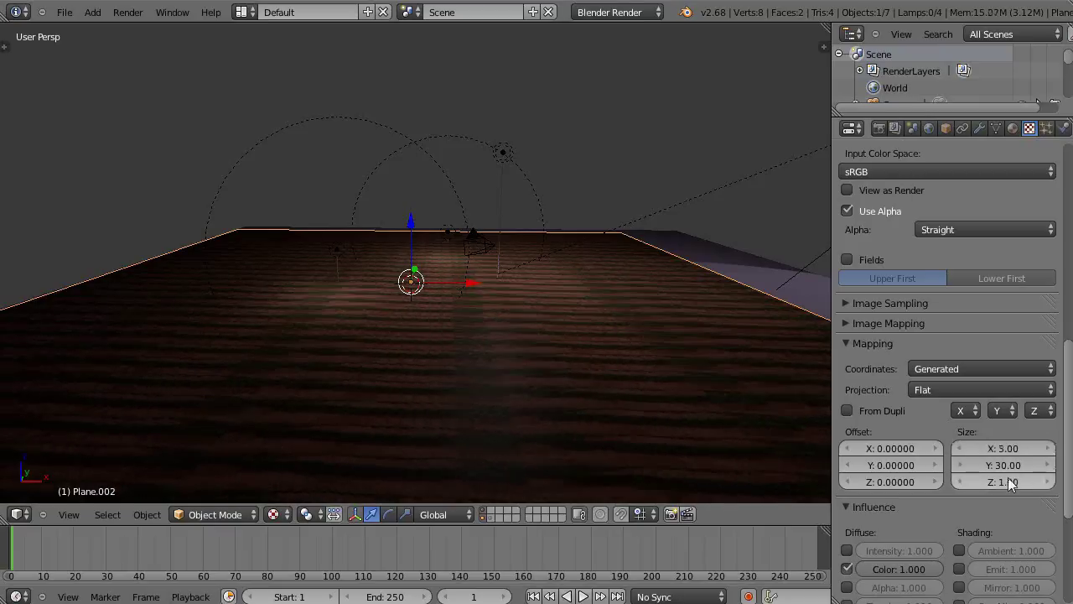
left_click(1007, 468)
type("5")
key("Return")
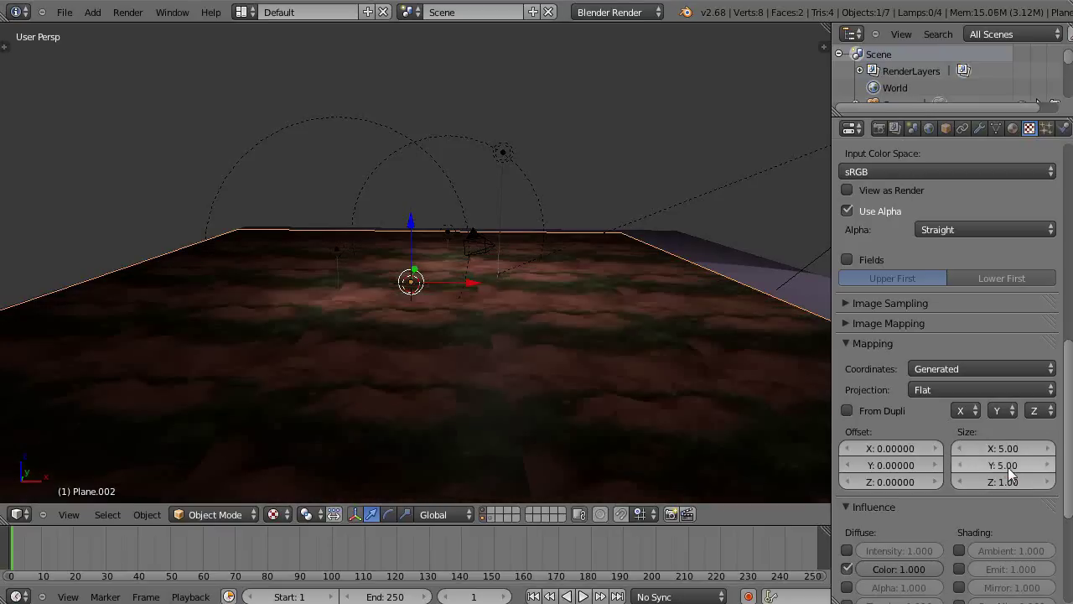
Set the mapping size to 2 in X and Y and orbit the textured plane.
middle_click_drag(688, 421, 566, 431)
left_click(996, 447)
type("5.0")
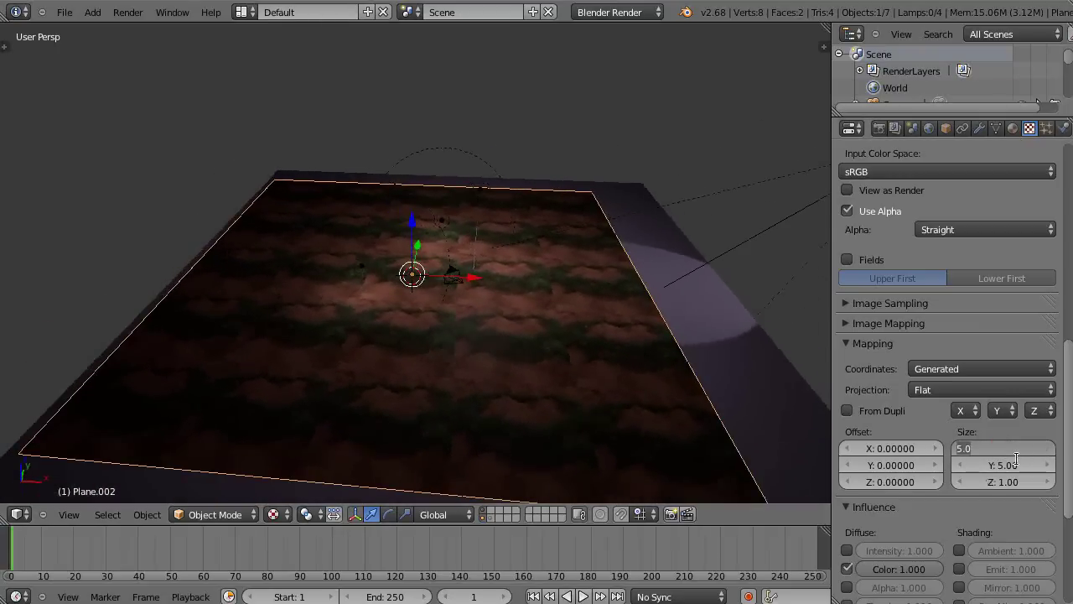
type("2")
key("Return")
left_click(1010, 465)
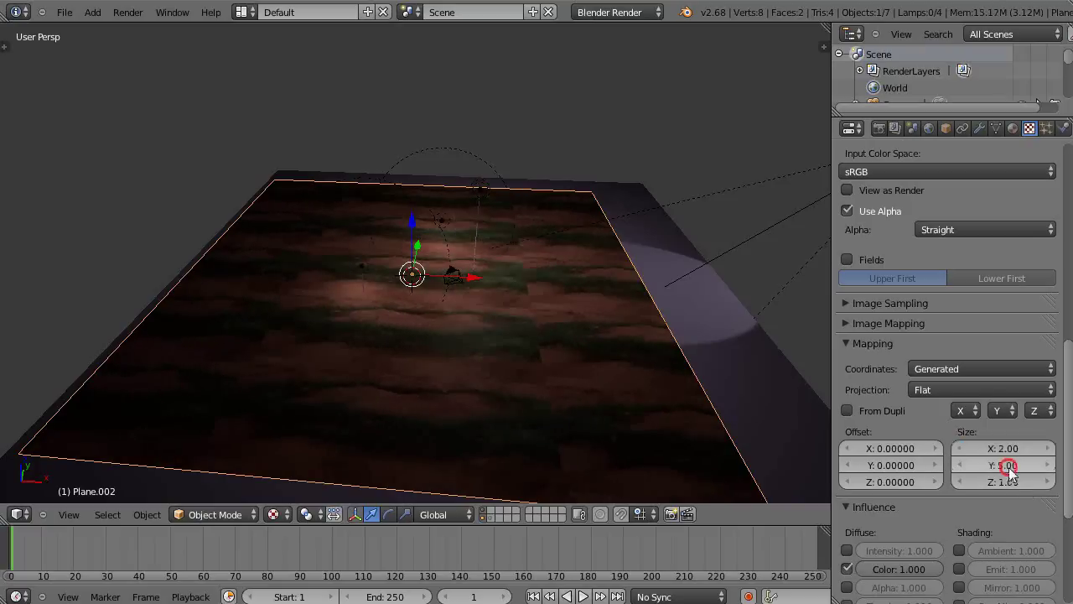
type("2")
key("Return")
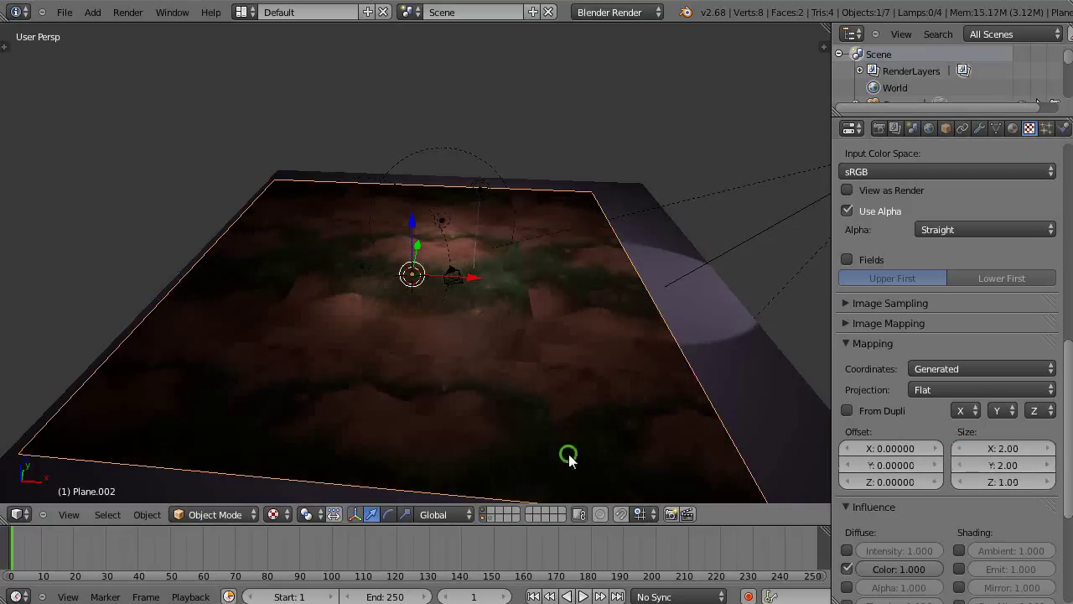
mouse_move(570, 455)
middle_mouse_down()
mouse_move(582, 433)
mouse_move(558, 436)
mouse_move(582, 443)
middle_mouse_up()
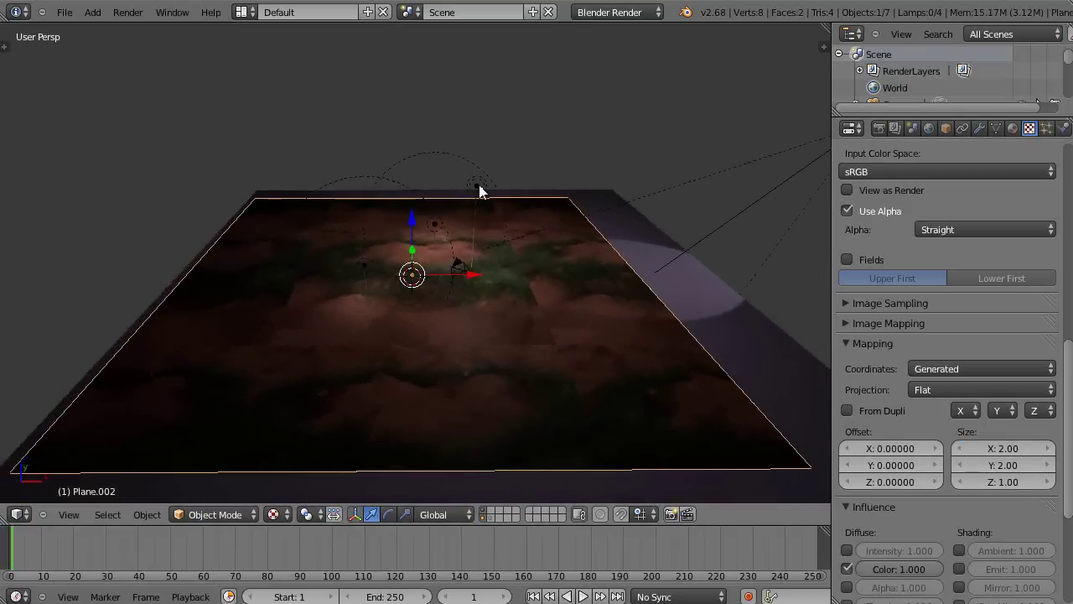
Select the spot lamp and change its type to Sun in the Lamp data settings.
scroll(460, 102, "down", 3)
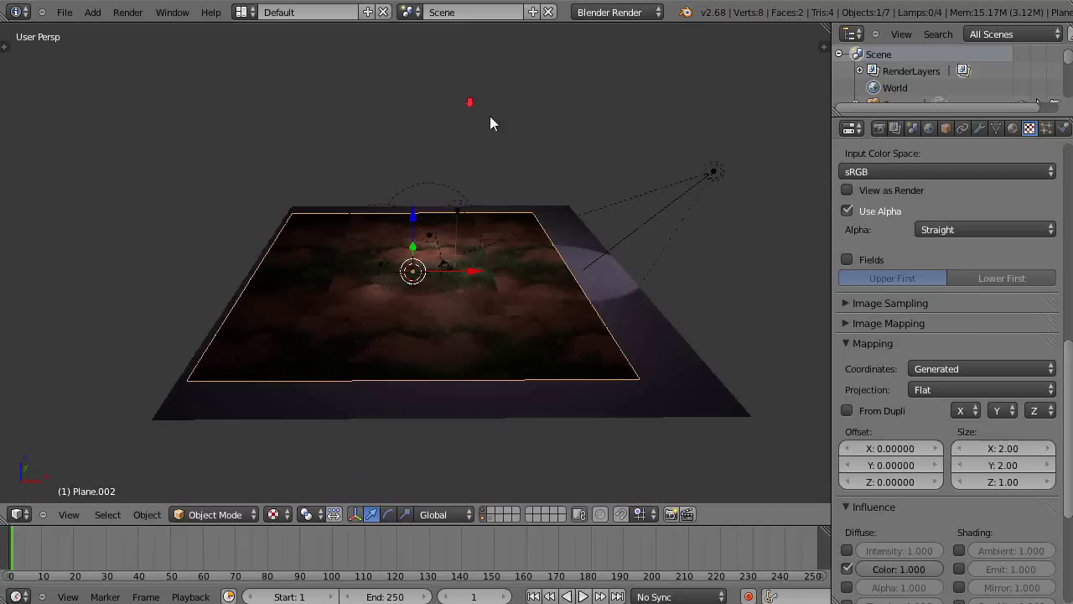
right_click(718, 172)
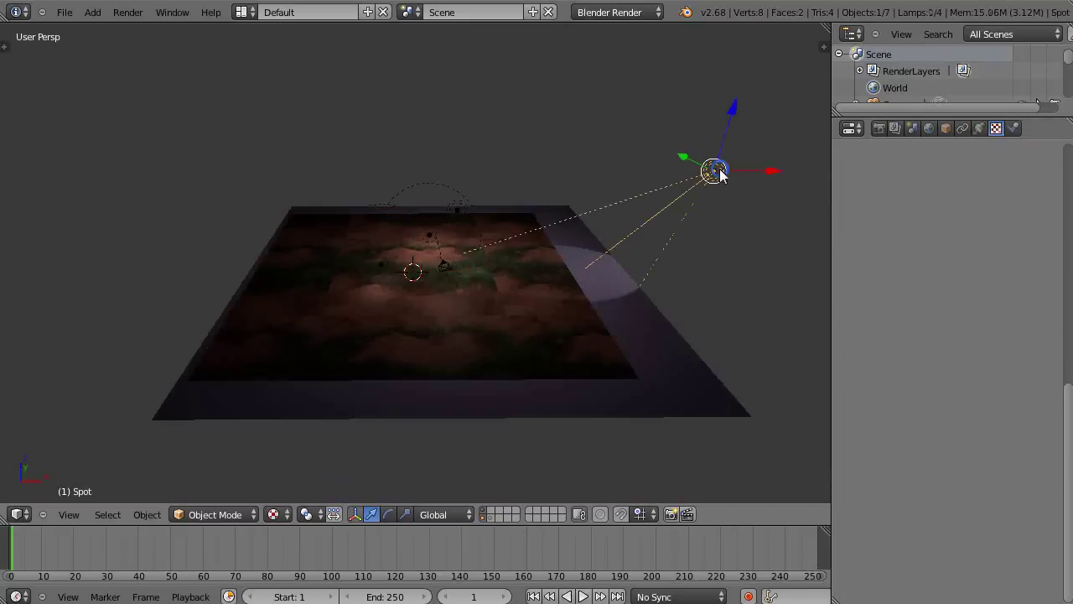
left_click(981, 128)
left_click(906, 369)
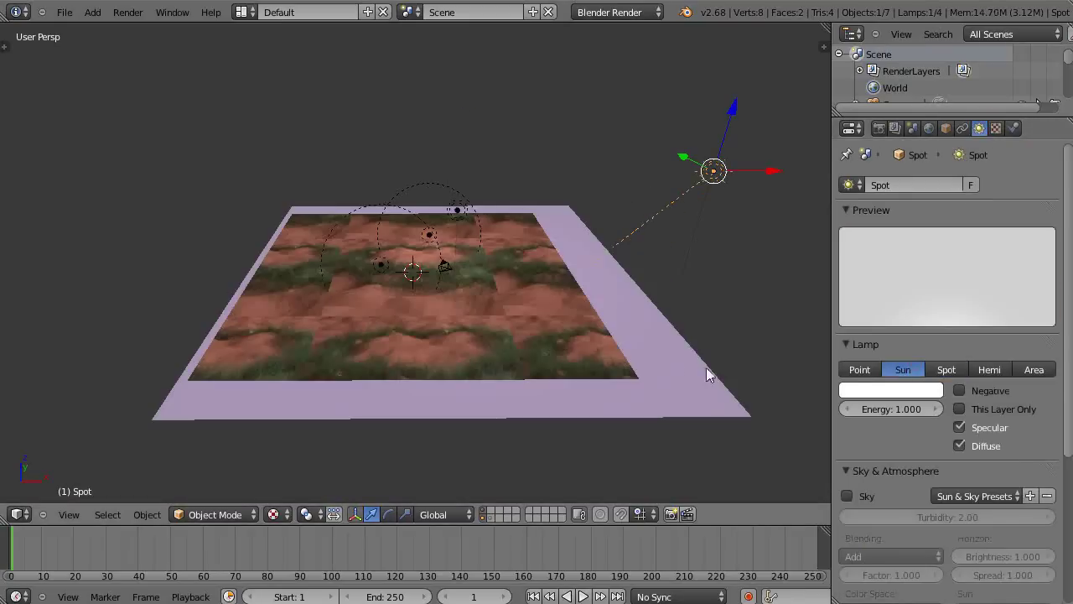
Orbit around the sunlit grass plane, then bring up the original grass render for comparison.
scroll(663, 332, "up", 4)
scroll(646, 330, "up", 2)
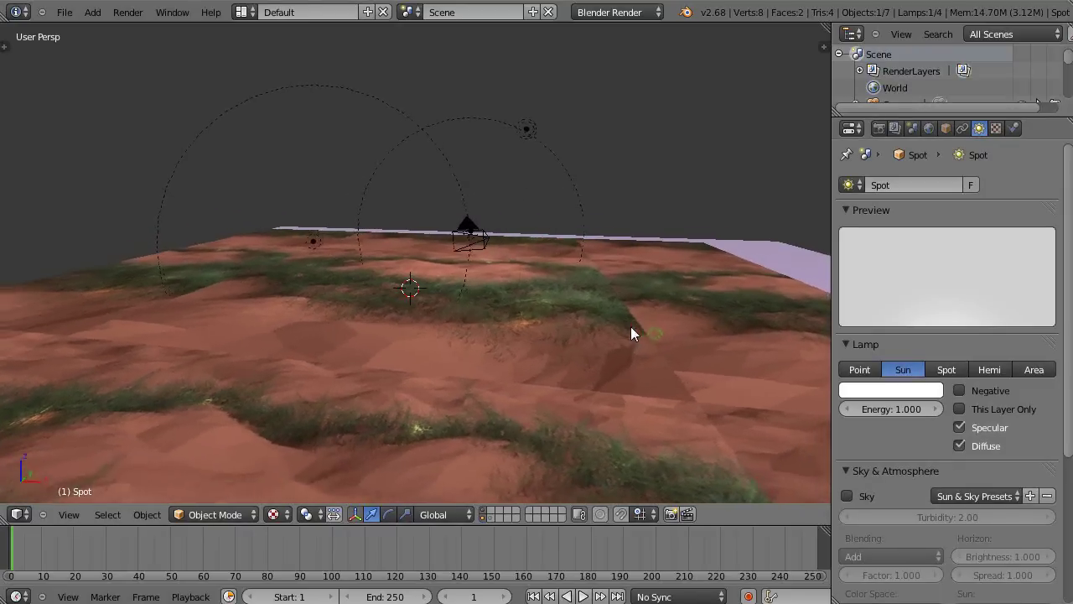
scroll(631, 333, "down", 3)
middle_click_drag(630, 338, 656, 235)
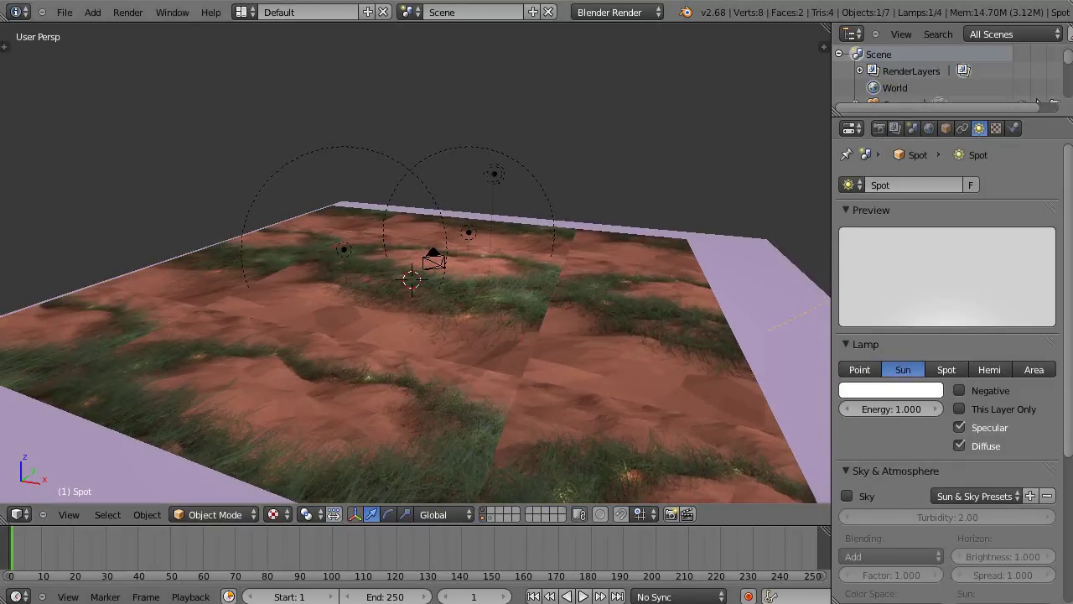
key("alt+Tab")
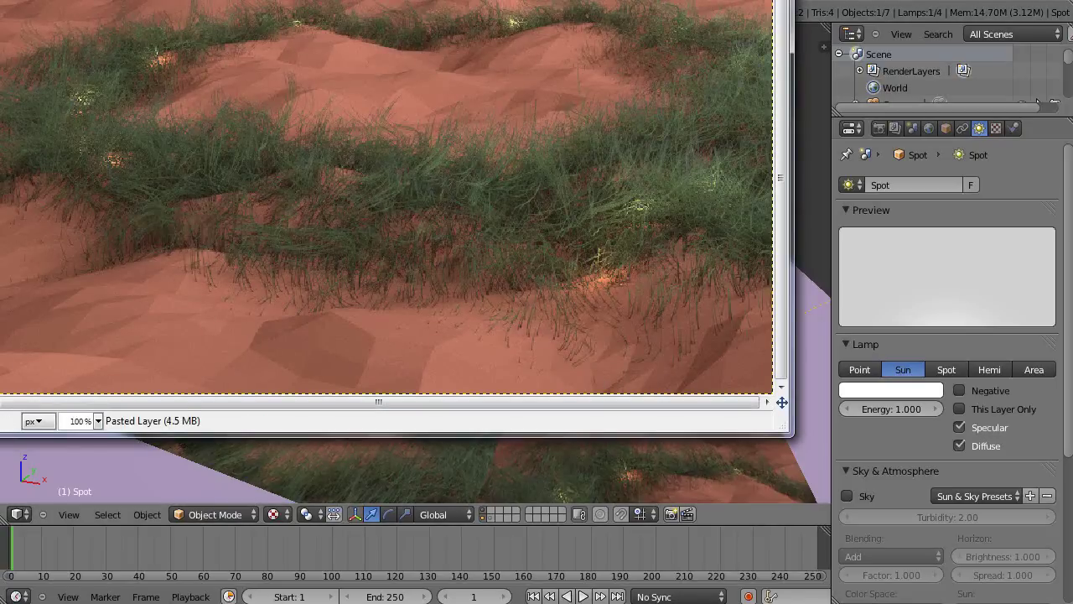
Switch back to the Blender scene with the sun-lit grass plane, then return to the GIMP grass render.
key("alt+Tab")
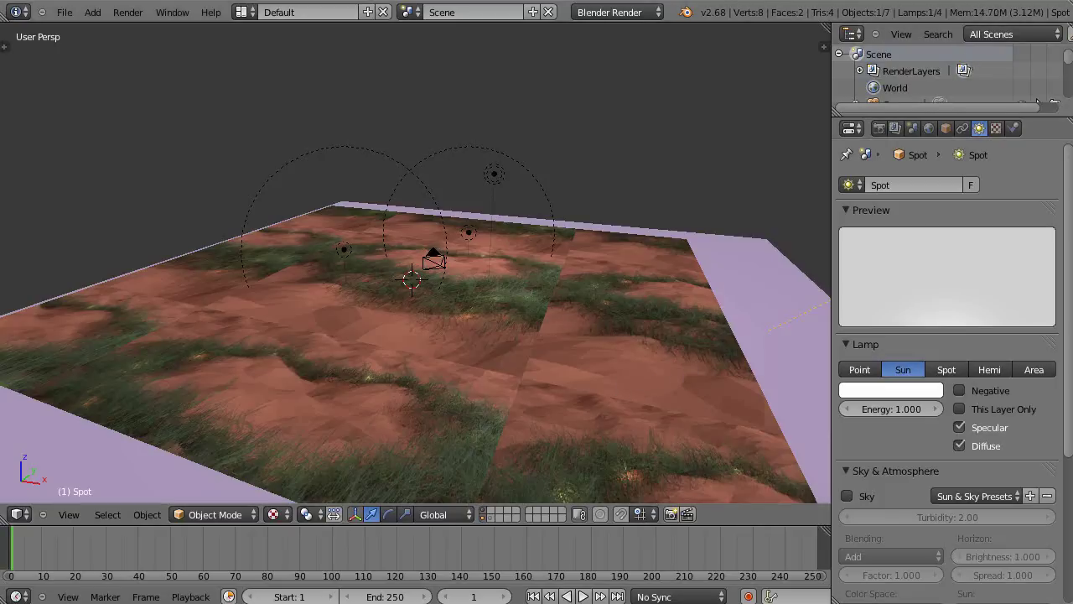
key("alt+Tab")
left_click(612, 486)
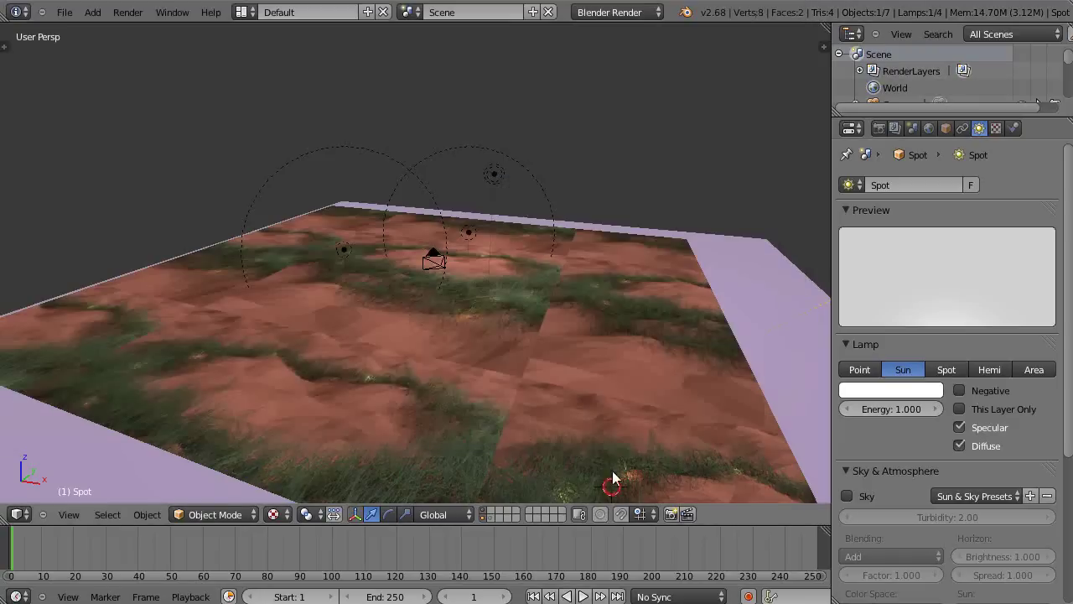
middle_click_drag(563, 400, 541, 422)
scroll(541, 421, "up", 3)
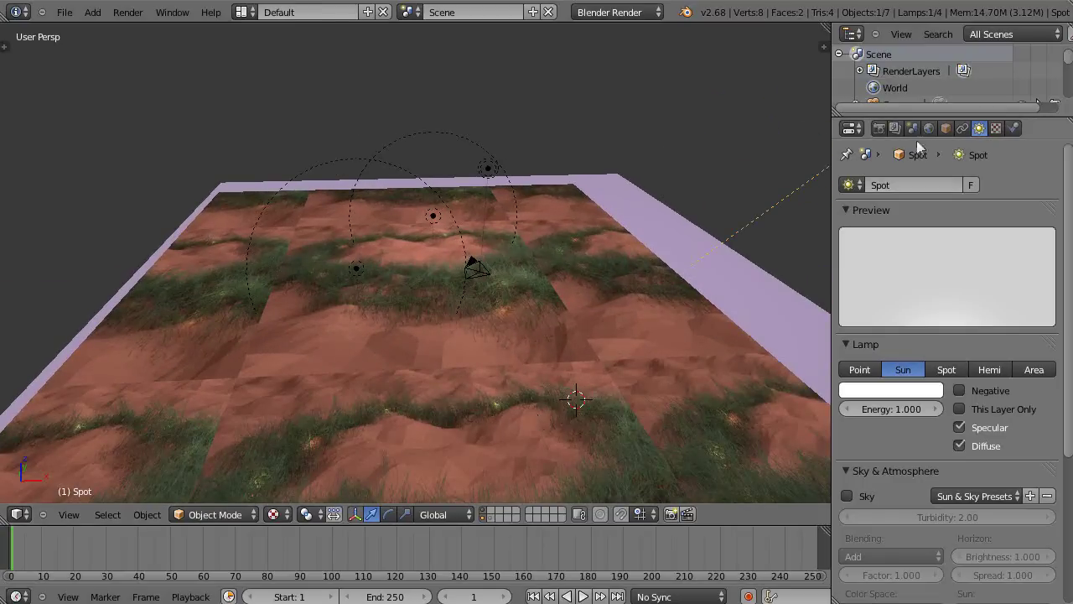
middle_click_drag(637, 352, 525, 401)
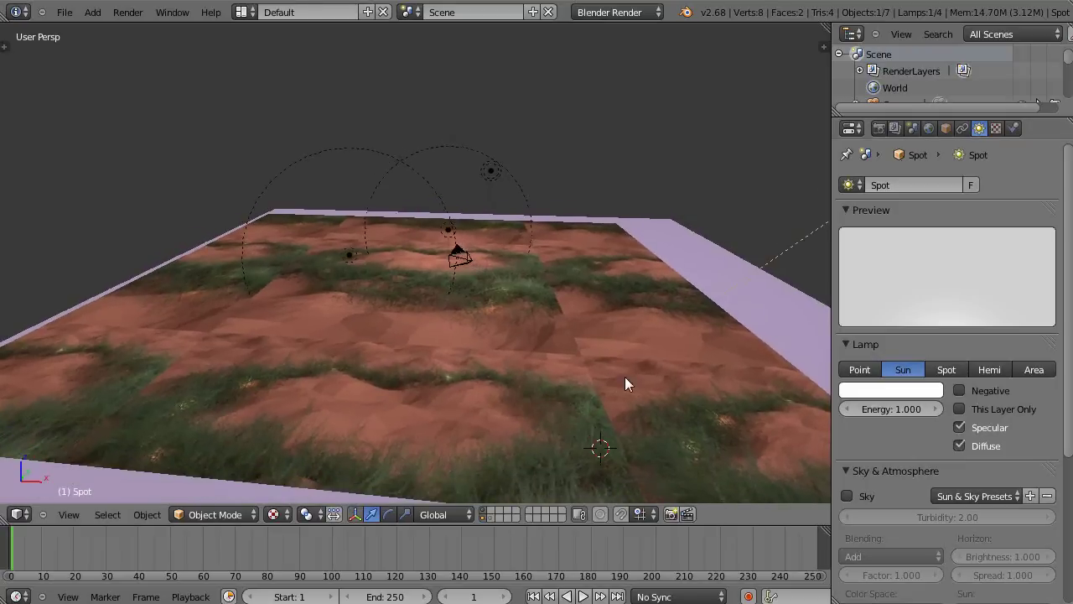
mouse_move(537, 402)
middle_mouse_down()
mouse_move(523, 399)
mouse_move(545, 406)
middle_mouse_up()
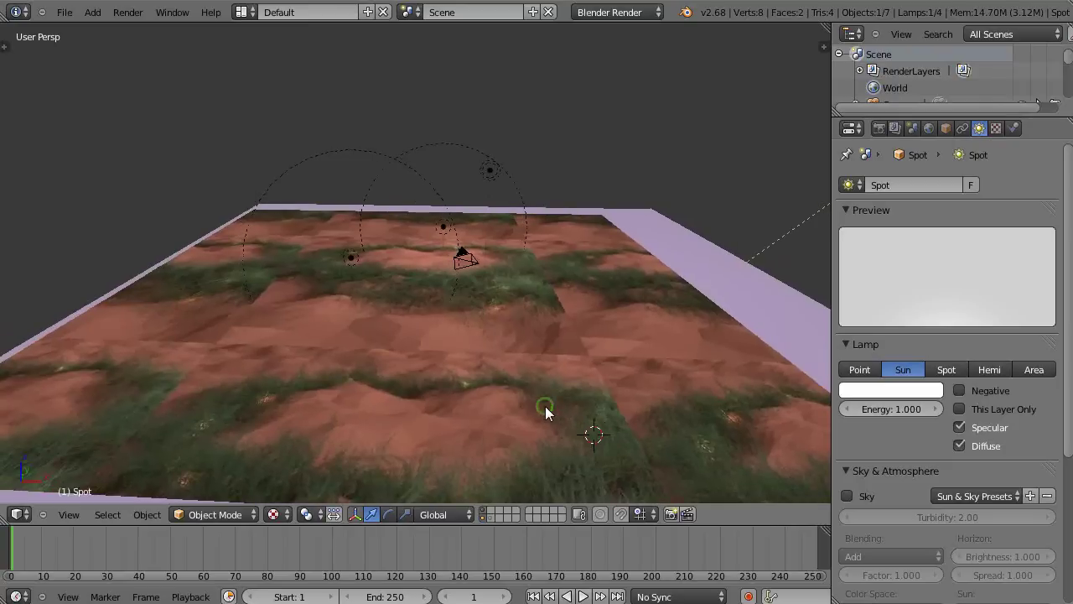